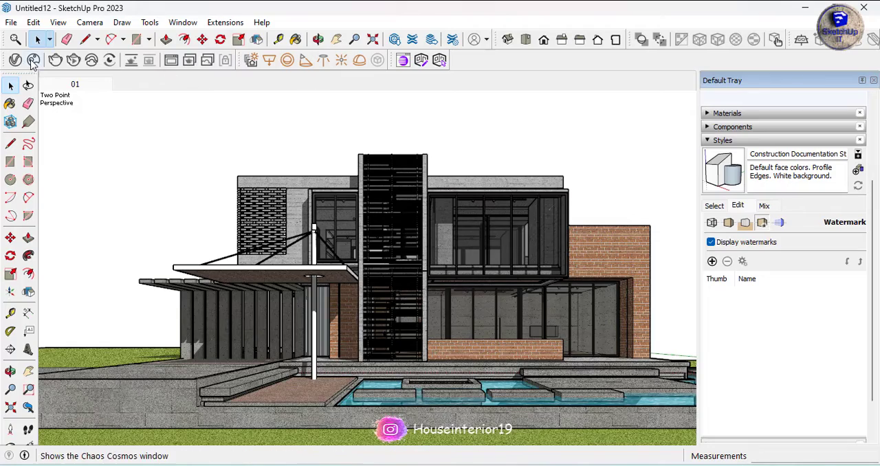
pyautogui.moveTo(357, 229); pyautogui.dragTo(359, 266, button='middle')
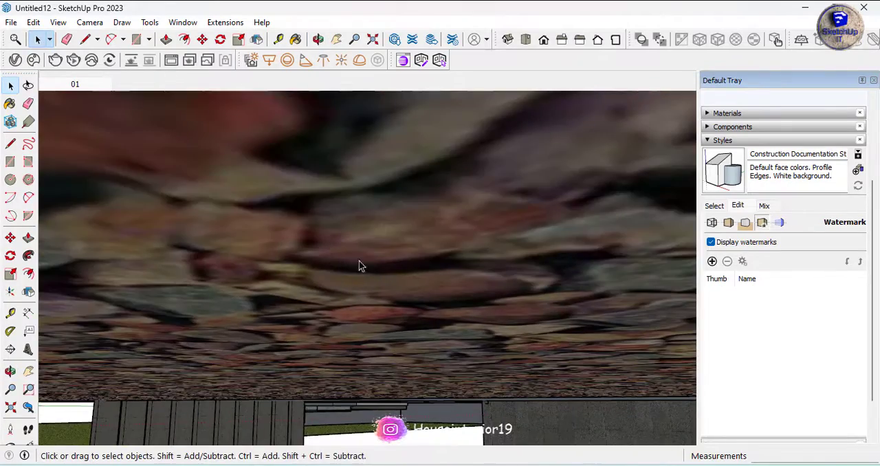
pyautogui.click(96, 87)
pyautogui.moveTo(514, 247); pyautogui.dragTo(562, 257, button='middle')
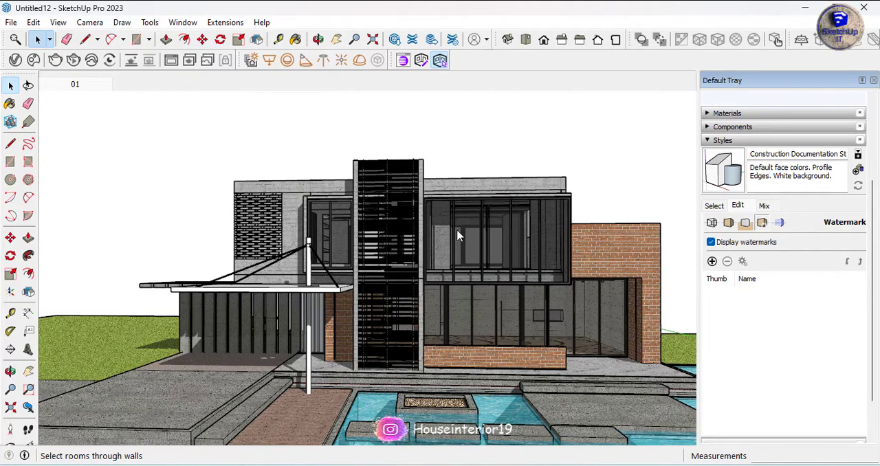
pyautogui.scroll(5, 552, 348)
pyautogui.scroll(-2, 497, 281)
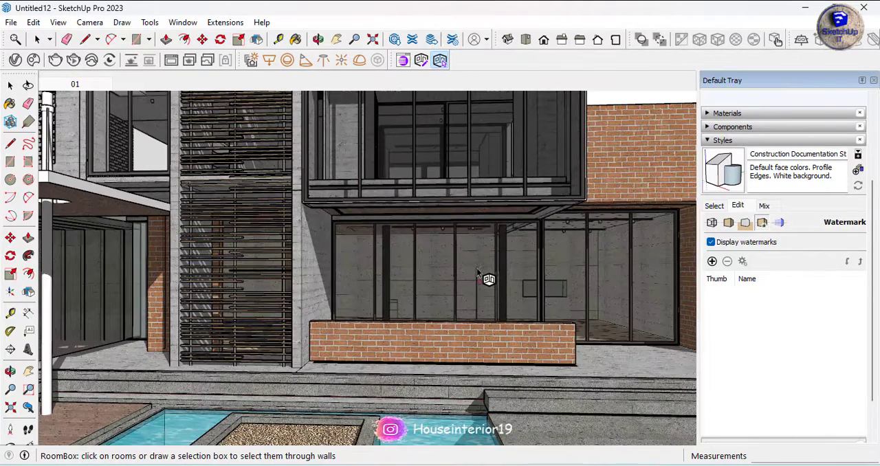
# Open the RoomBox room settings, ignore the offered 1.1.0 update, and open the RoomBox library instead
pyautogui.click(421, 62)
pyautogui.moveTo(517, 86); pyautogui.dragTo(204, 82)
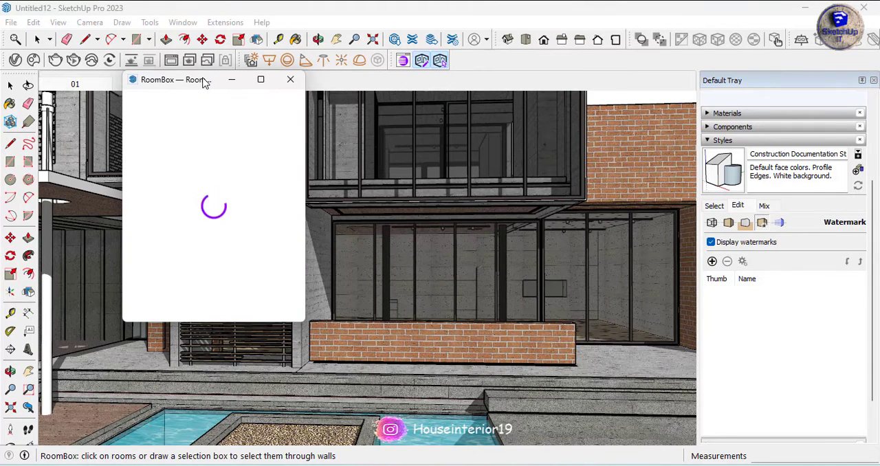
pyautogui.moveTo(184, 84); pyautogui.dragTo(185, 101)
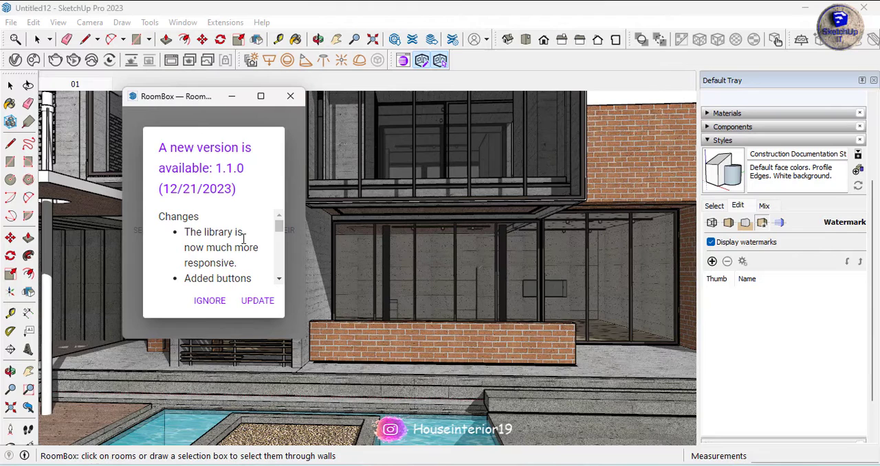
pyautogui.click(210, 301)
pyautogui.click(290, 96)
pyautogui.click(404, 62)
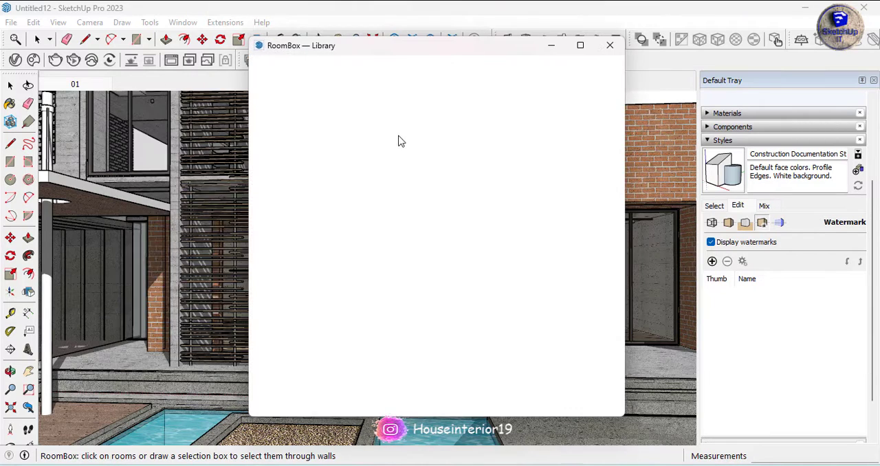
pyautogui.moveTo(406, 49)
pyautogui.mouseDown()
pyautogui.moveTo(131, 62)
pyautogui.moveTo(208, 68)
pyautogui.mouseUp()
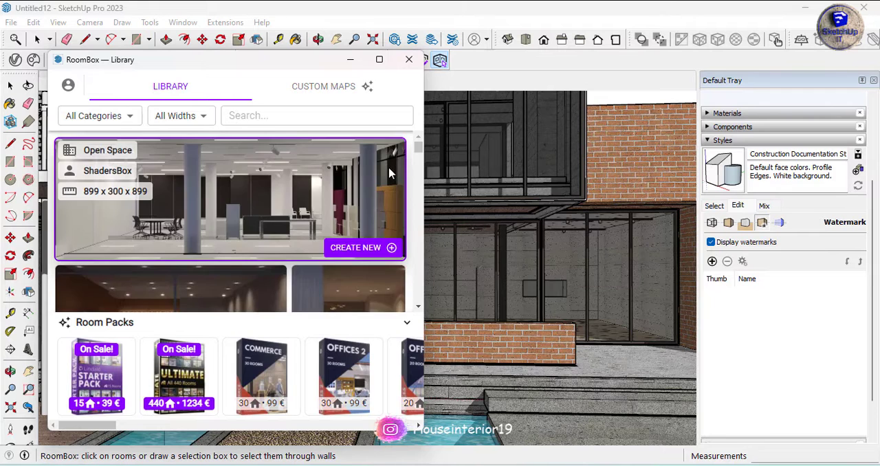
# Browse the room types in the RoomBox library and look at the Ultimate Bundle offer
pyautogui.scroll(-5, 197, 244)
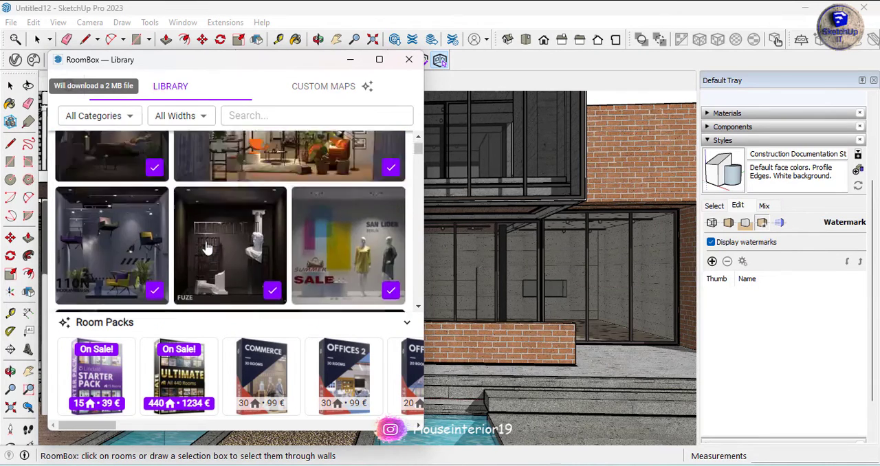
pyautogui.scroll(-8, 206, 244)
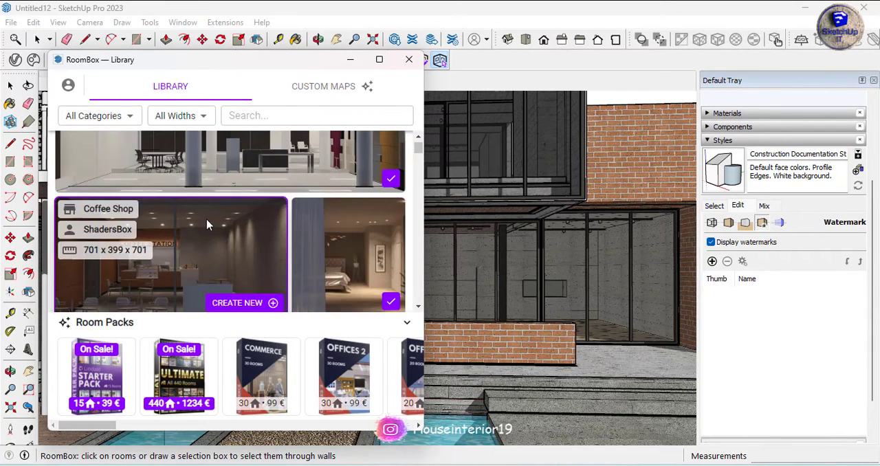
pyautogui.scroll(-4, 206, 223)
pyautogui.scroll(-2, 385, 218)
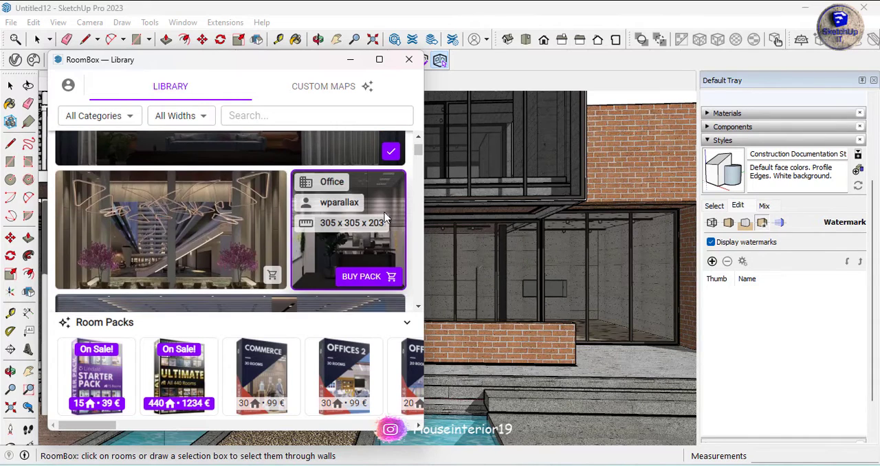
pyautogui.scroll(-10, 251, 237)
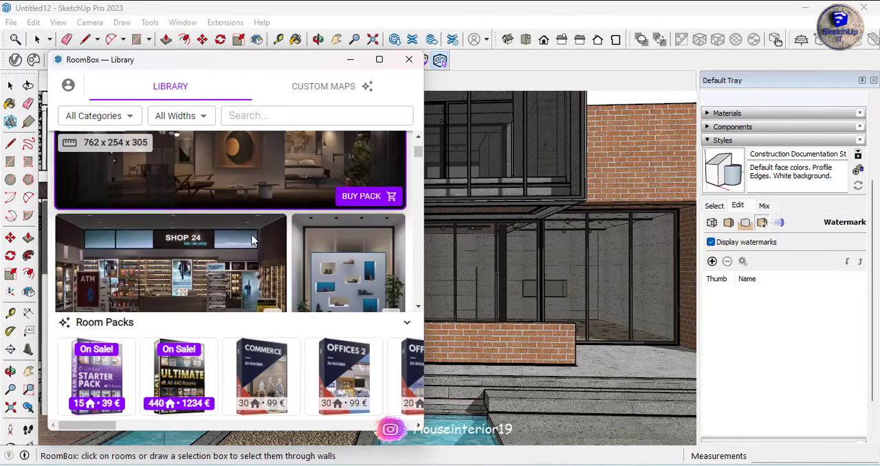
pyautogui.scroll(-10, 252, 240)
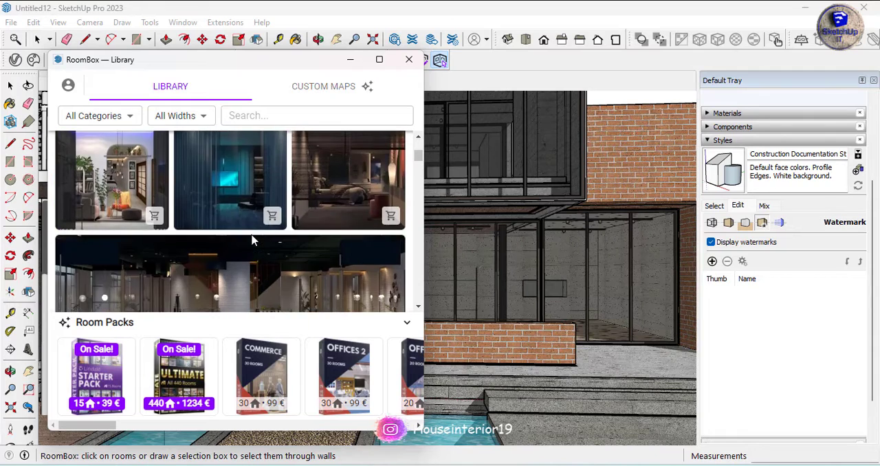
pyautogui.scroll(-10, 252, 239)
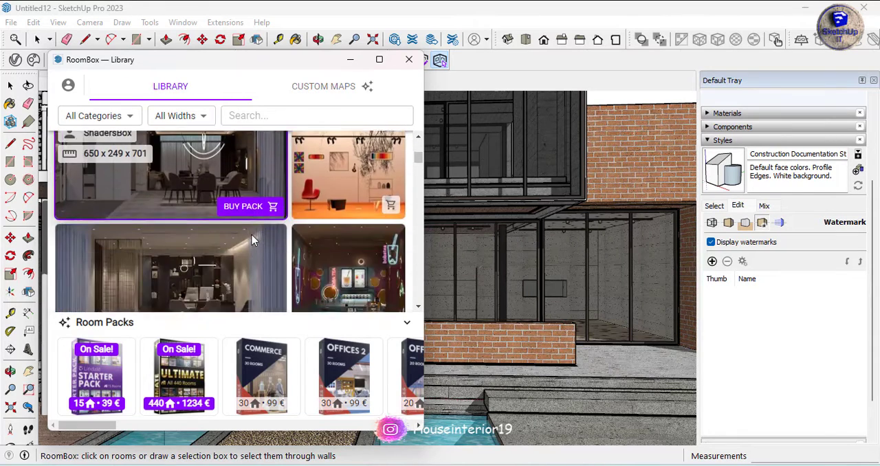
pyautogui.scroll(-10, 252, 239)
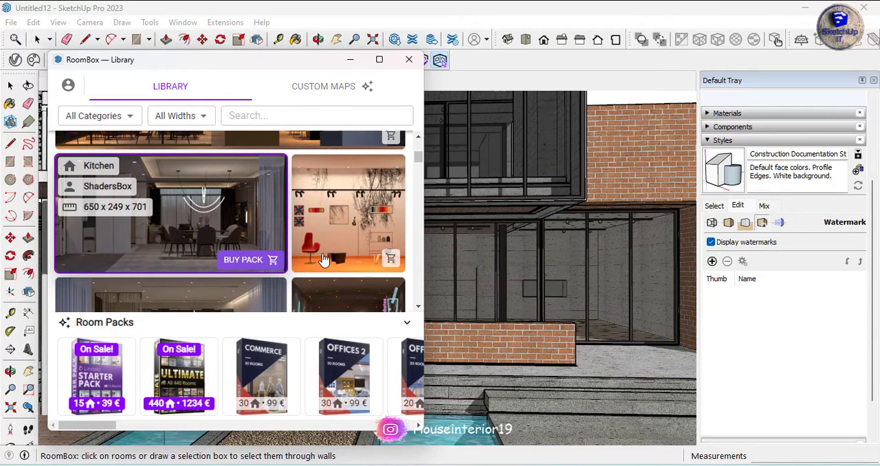
pyautogui.click(310, 90)
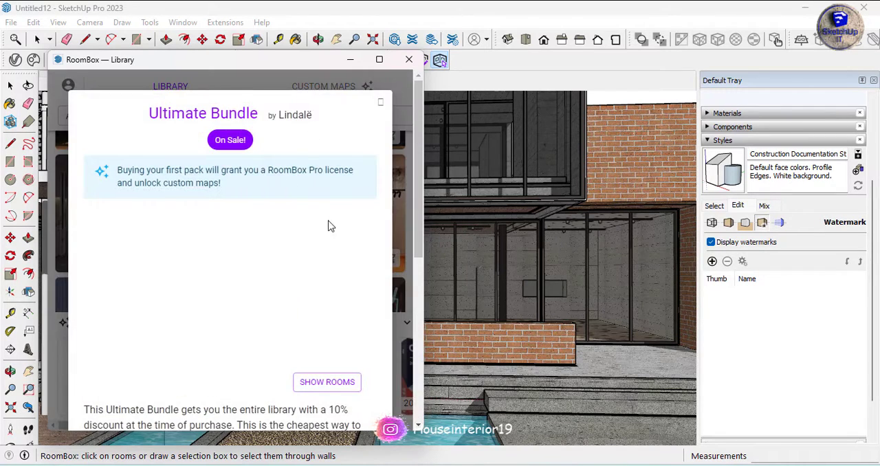
pyautogui.click(380, 101)
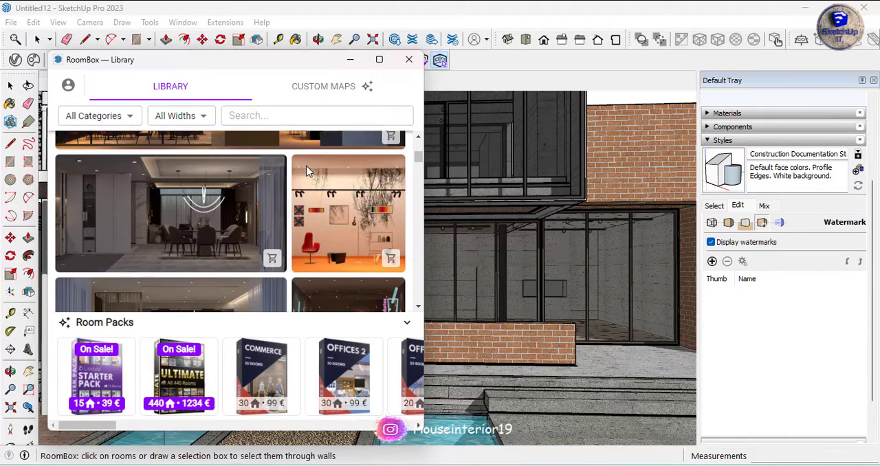
pyautogui.scroll(-6, 273, 200)
pyautogui.scroll(2, 273, 201)
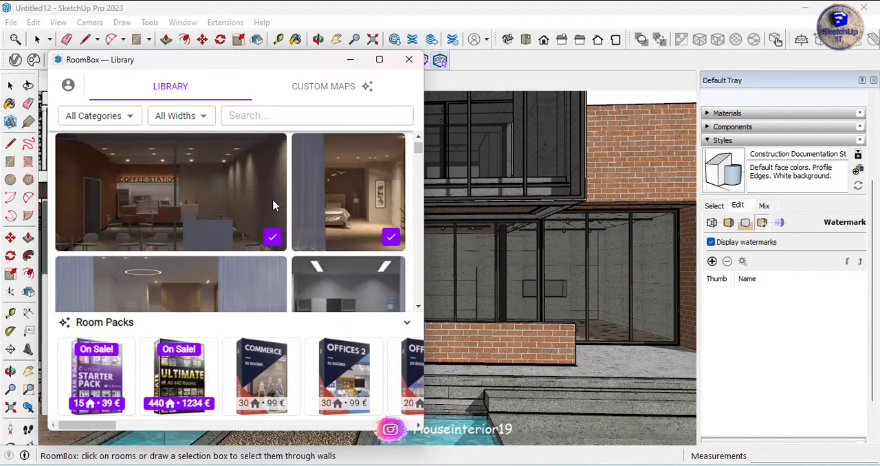
# Create the ShadersBox Livingroom room from the library on the building's ground-floor glazed surface
pyautogui.moveTo(273, 200)
pyautogui.scroll(1, 261, 281)
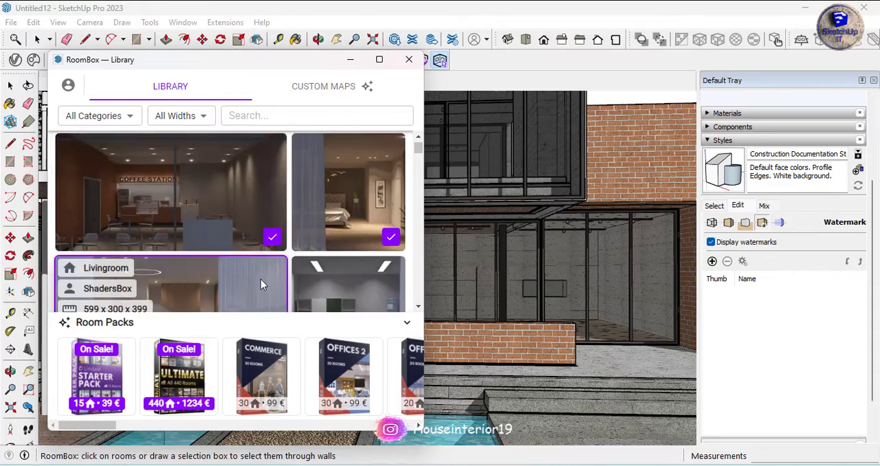
pyautogui.scroll(-1, 275, 232)
pyautogui.click(273, 234)
pyautogui.scroll(-4, 545, 287)
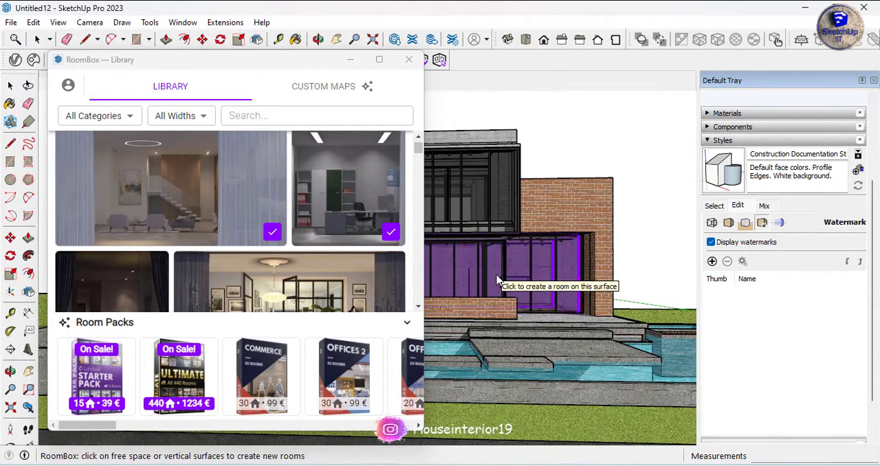
pyautogui.click(500, 280)
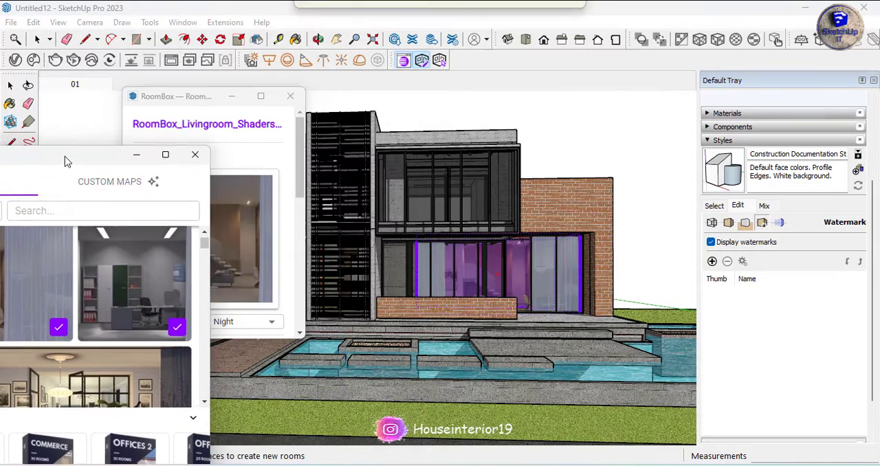
# Close the room library and set the new living room's lighting to Day
pyautogui.click(225, 94)
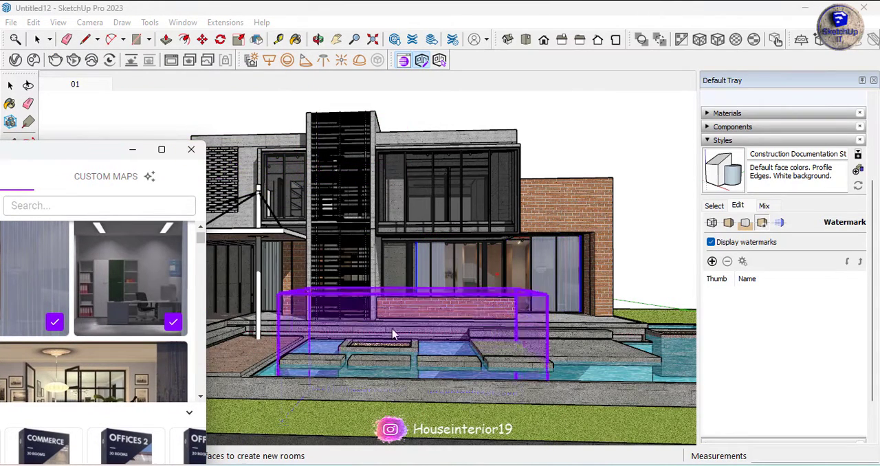
pyautogui.click(211, 128)
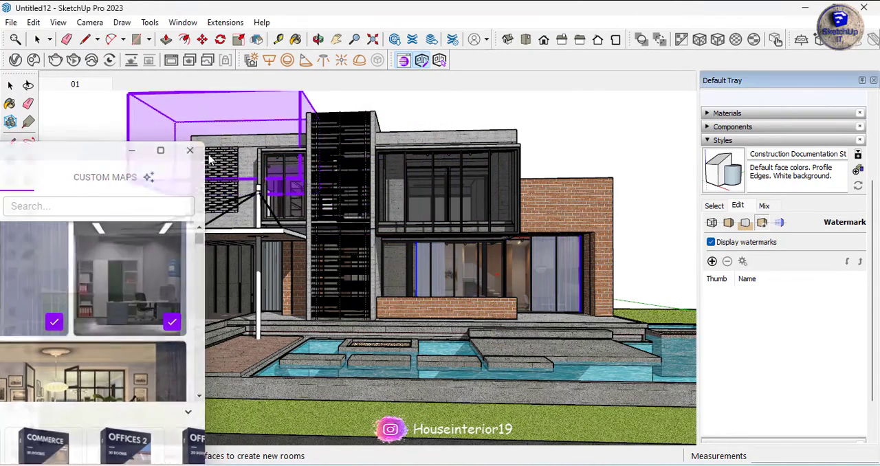
pyautogui.click(421, 60)
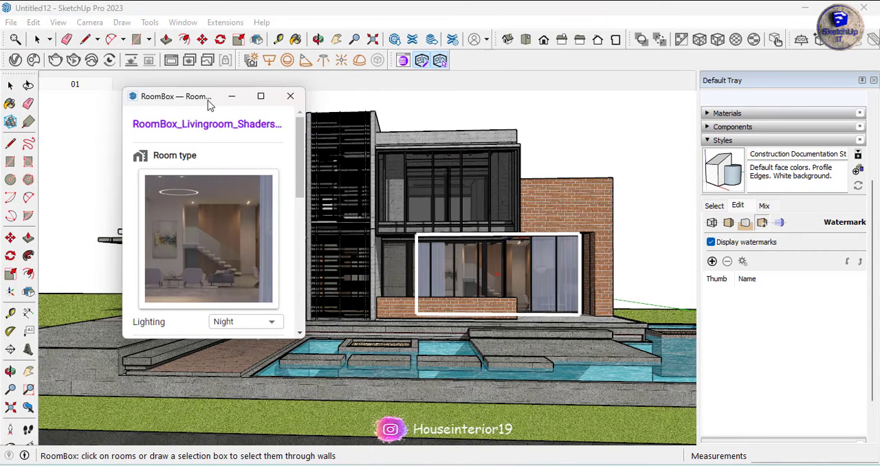
pyautogui.click(264, 330)
pyautogui.click(242, 299)
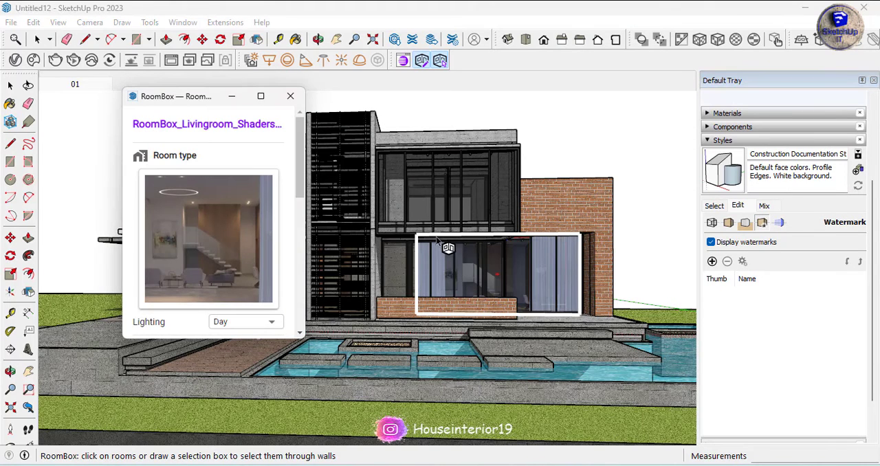
# Reduce the living room's Furniture sprite value and set its window offset to 3.8 cm and width to 810 cm
pyautogui.scroll(-5, 301, 200)
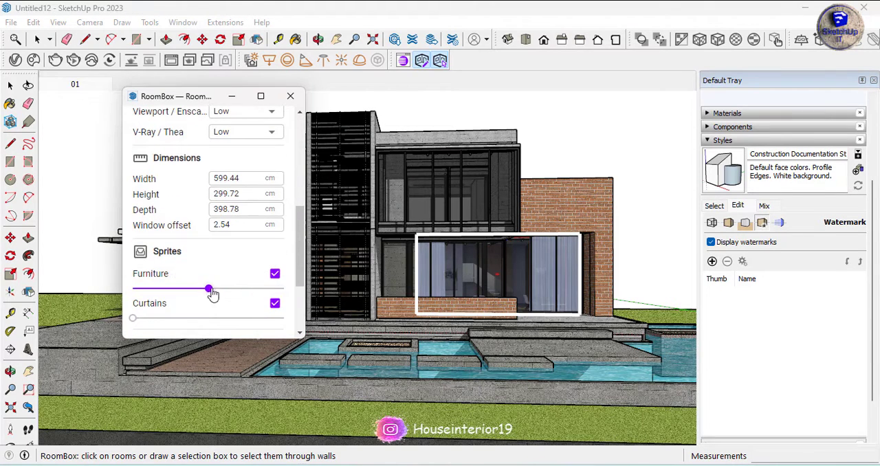
pyautogui.moveTo(237, 295); pyautogui.dragTo(124, 301)
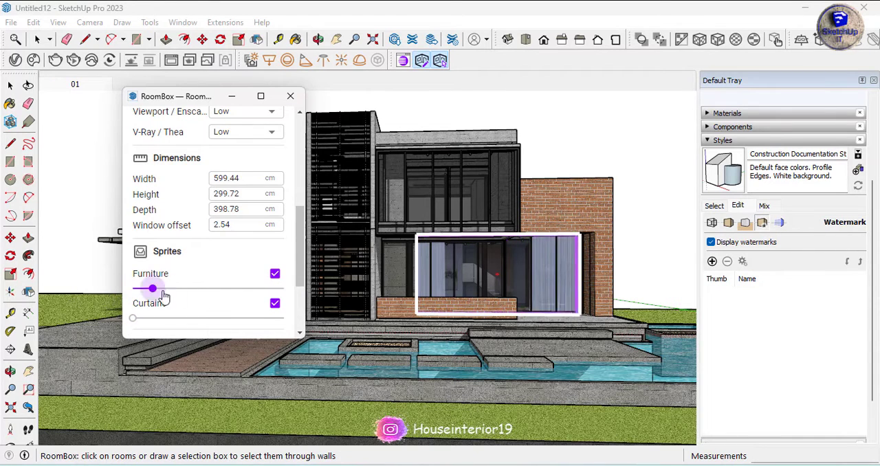
pyautogui.moveTo(138, 325); pyautogui.dragTo(115, 320)
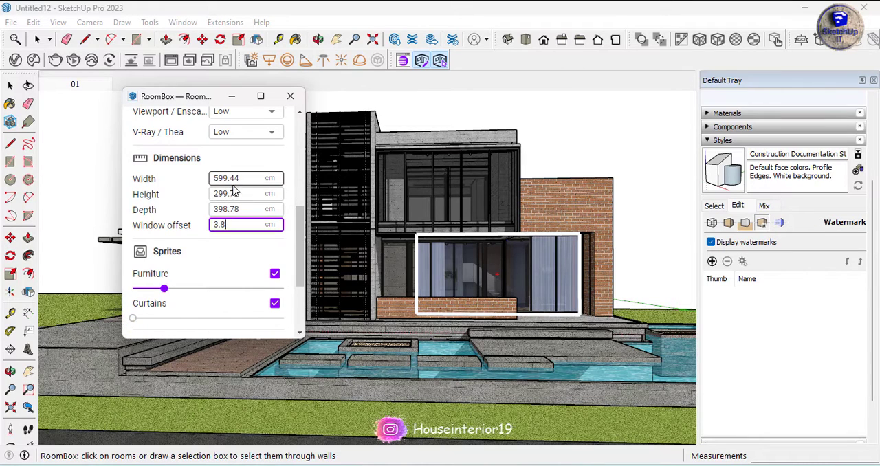
pyautogui.moveTo(236, 179); pyautogui.dragTo(321, 183)
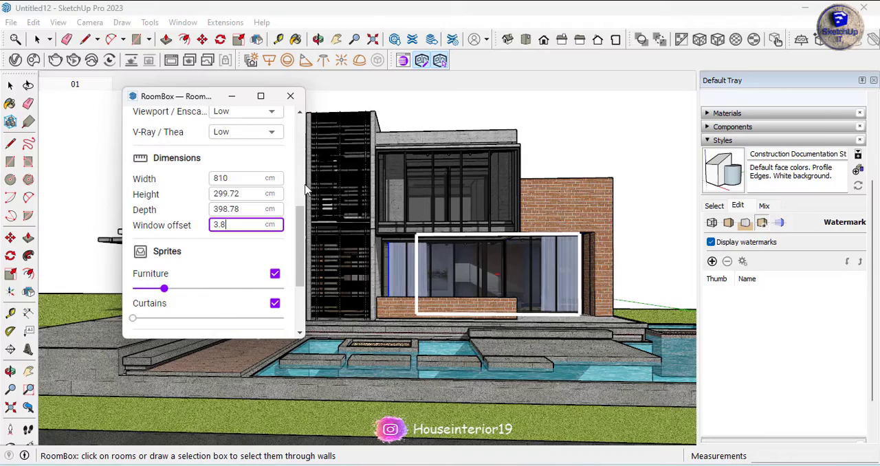
pyautogui.click(413, 262)
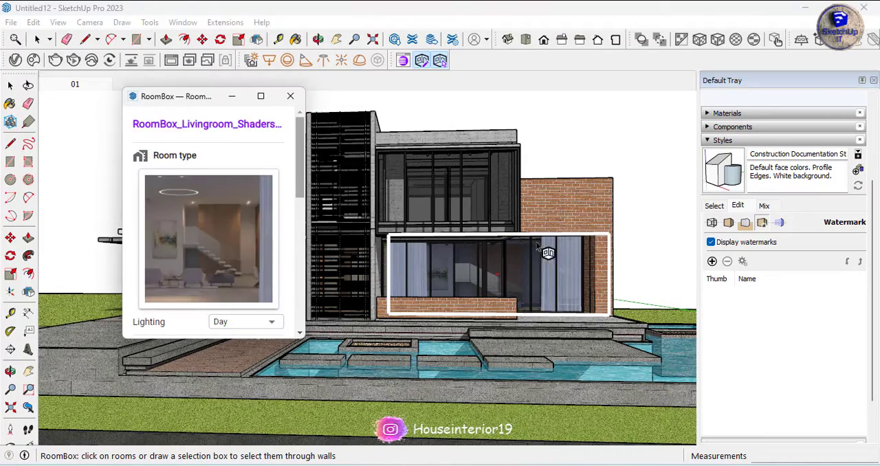
# Examine how the widened living room fits behind the ground-floor glazing and against the building's side wall
pyautogui.moveTo(536, 246)
pyautogui.mouseDown(button='middle')
pyautogui.moveTo(470, 291)
pyautogui.moveTo(462, 268)
pyautogui.moveTo(418, 258)
pyautogui.mouseUp(button='middle')
pyautogui.scroll(5, 471, 291)
pyautogui.scroll(3, 369, 287)
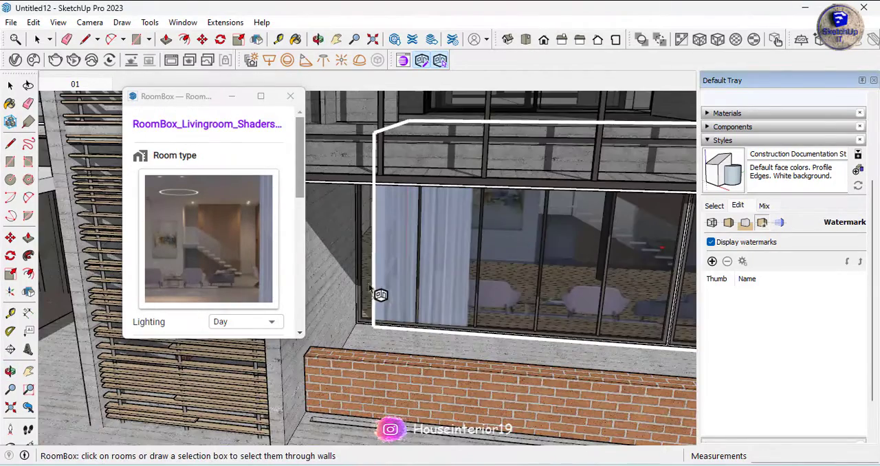
pyautogui.click(377, 287)
pyautogui.scroll(-5, 380, 277)
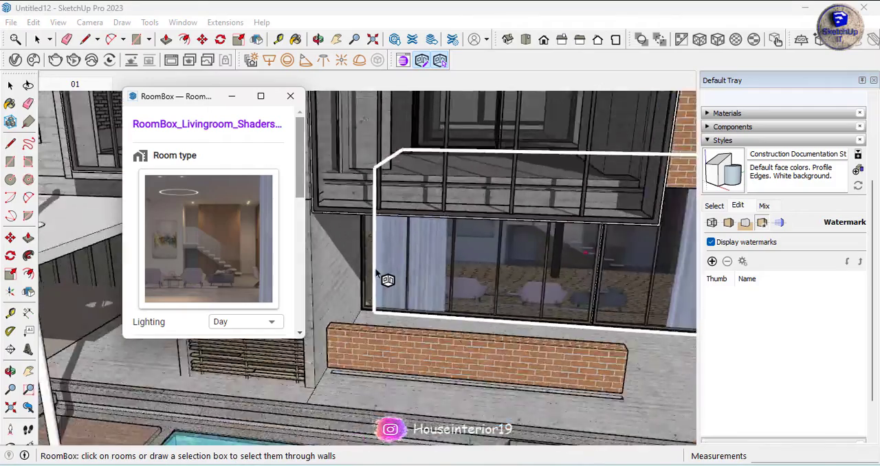
pyautogui.moveTo(615, 322); pyautogui.dragTo(573, 287, button='middle')
pyautogui.scroll(2, 574, 284)
pyautogui.click(586, 255)
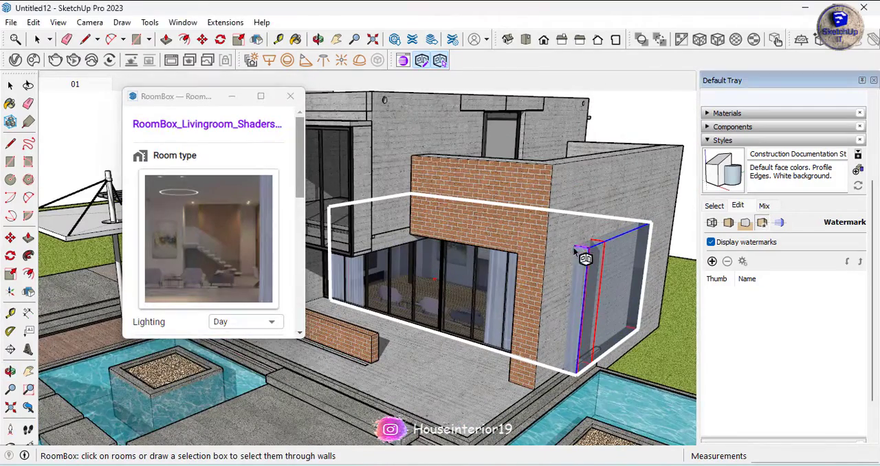
# Open the living room object for editing where it projects through the side wall, and close the RoomBox settings
pyautogui.press('space')
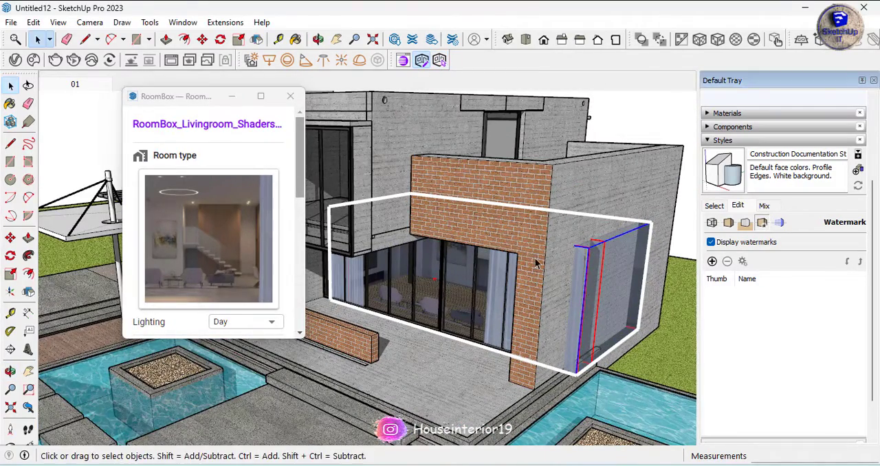
pyautogui.click(579, 265)
pyautogui.scroll(8, 571, 379)
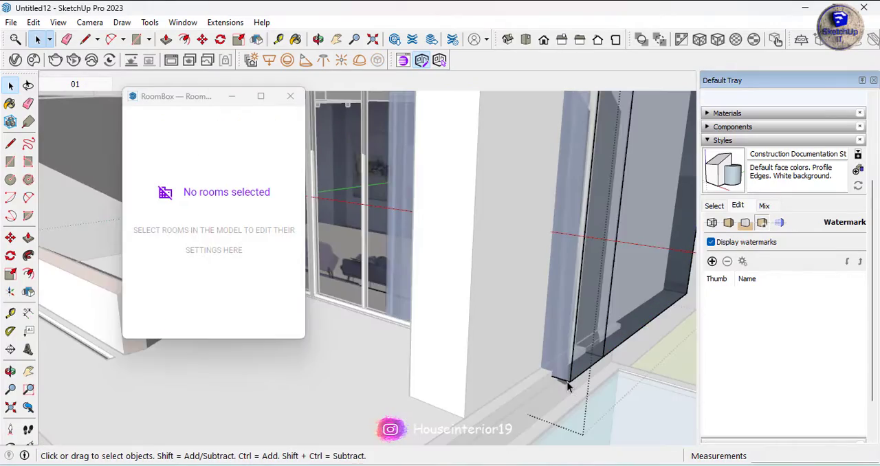
pyautogui.click(291, 96)
# Leave the living room object's editing and examine its curtains and furniture close up behind the ground-floor glazing
pyautogui.scroll(-8, 593, 246)
pyautogui.moveTo(403, 294); pyautogui.dragTo(506, 223, button='middle')
pyautogui.press('m')
pyautogui.scroll(3, 443, 172)
pyautogui.press('space')
pyautogui.click(623, 130)
pyautogui.scroll(6, 266, 205)
pyautogui.moveTo(270, 284); pyautogui.dragTo(212, 270, button='middle')
pyautogui.click(208, 267)
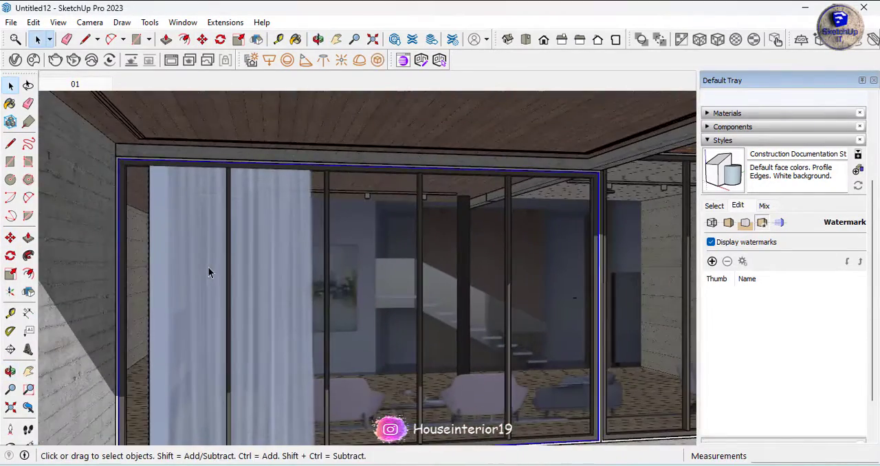
# Examine the brick facade from outside where the living room projects past the side wall, and clear the selection
pyautogui.scroll(-3, 215, 221)
pyautogui.scroll(-3, 216, 222)
pyautogui.moveTo(465, 252); pyautogui.dragTo(350, 241, button='middle')
pyautogui.scroll(-3, 522, 271)
pyautogui.moveTo(677, 280); pyautogui.dragTo(606, 254, button='middle')
pyautogui.scroll(2, 613, 254)
pyautogui.click(614, 254)
pyautogui.click(508, 266)
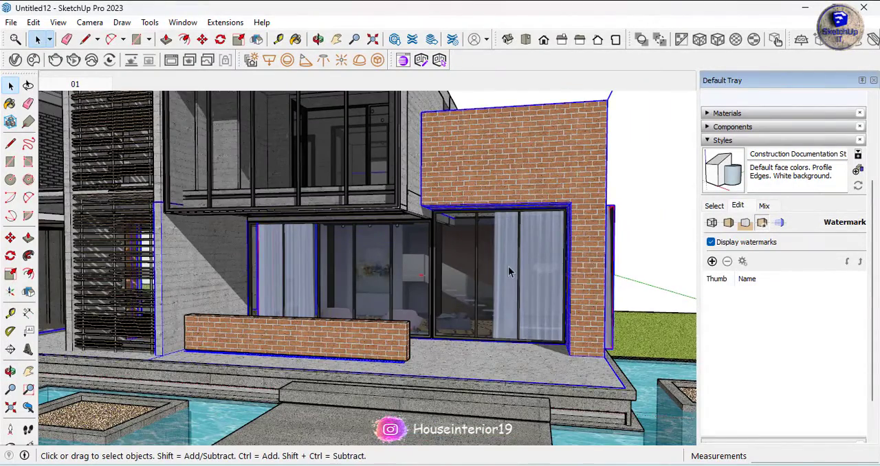
pyautogui.scroll(-1, 561, 237)
pyautogui.doubleClick(607, 228)
pyautogui.click(660, 154)
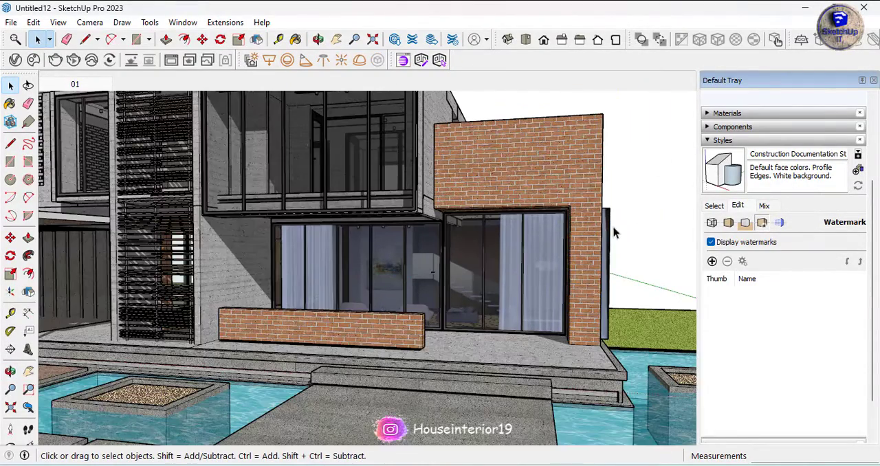
# Open the ground-floor living room's RoomBox settings and reduce its width to 760 cm
pyautogui.click(439, 61)
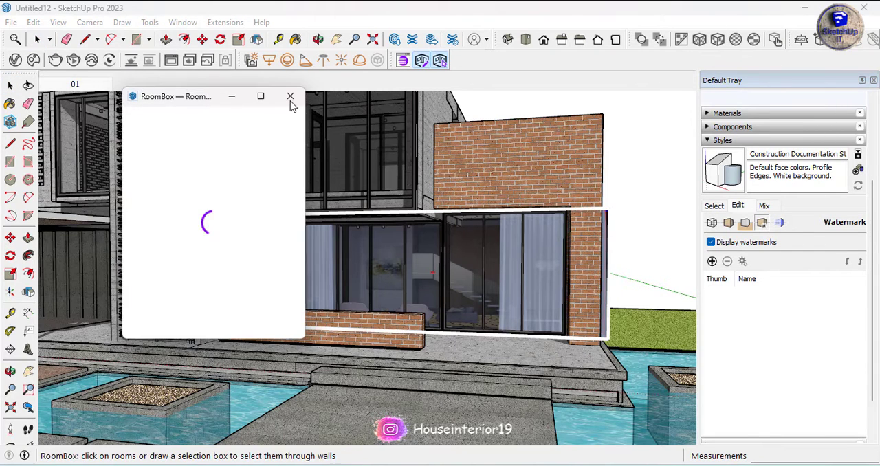
pyautogui.scroll(-3, 282, 274)
pyautogui.click(282, 274)
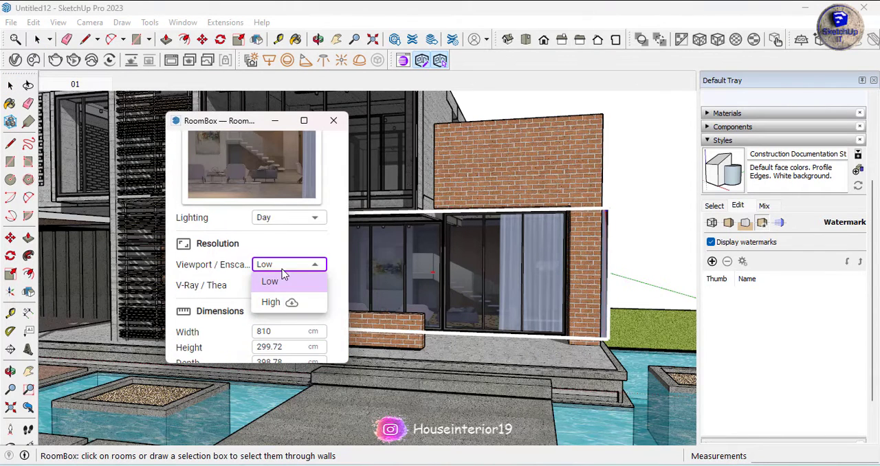
pyautogui.scroll(-2, 306, 311)
pyautogui.moveTo(270, 267)
pyautogui.mouseDown()
pyautogui.moveTo(281, 267)
pyautogui.moveTo(257, 269)
pyautogui.mouseUp()
pyautogui.moveTo(215, 115); pyautogui.dragTo(113, 194)
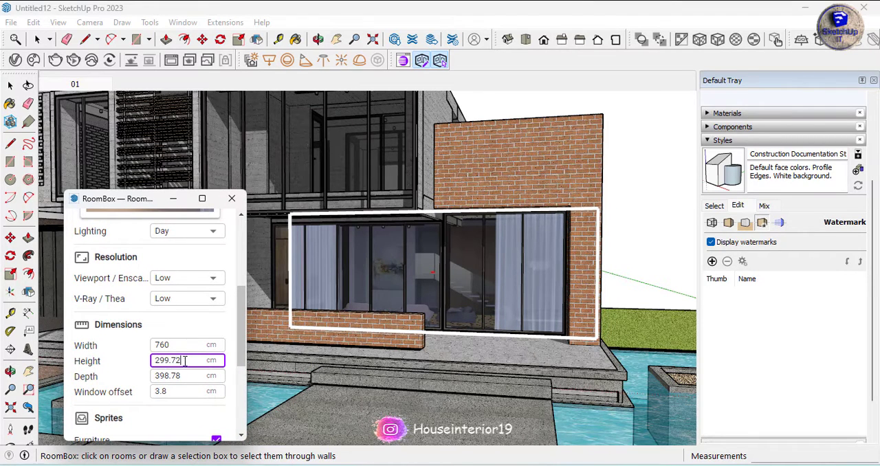
# Set the living room's height to 300 cm and depth to 530 cm, increase its window offset, and close its settings
pyautogui.moveTo(214, 362)
pyautogui.mouseDown()
pyautogui.moveTo(179, 363)
pyautogui.moveTo(201, 378)
pyautogui.moveTo(276, 380)
pyautogui.moveTo(176, 387)
pyautogui.moveTo(213, 369)
pyautogui.mouseUp()
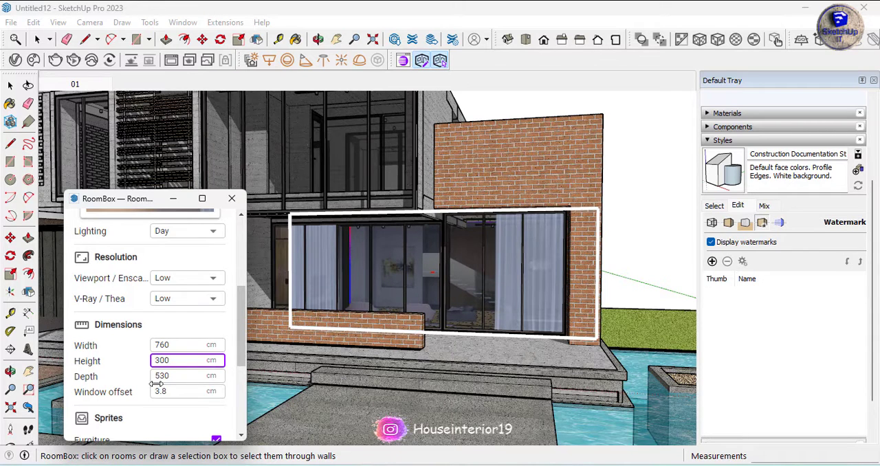
pyautogui.moveTo(160, 392); pyautogui.dragTo(179, 393)
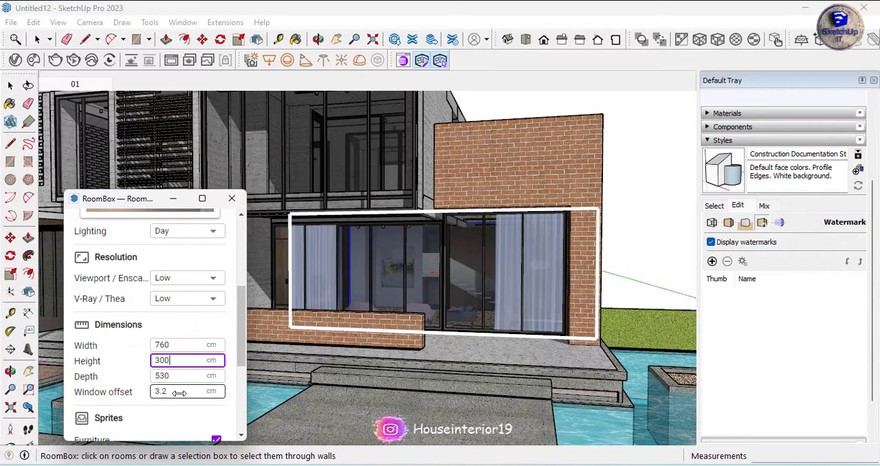
pyautogui.scroll(-5, 185, 409)
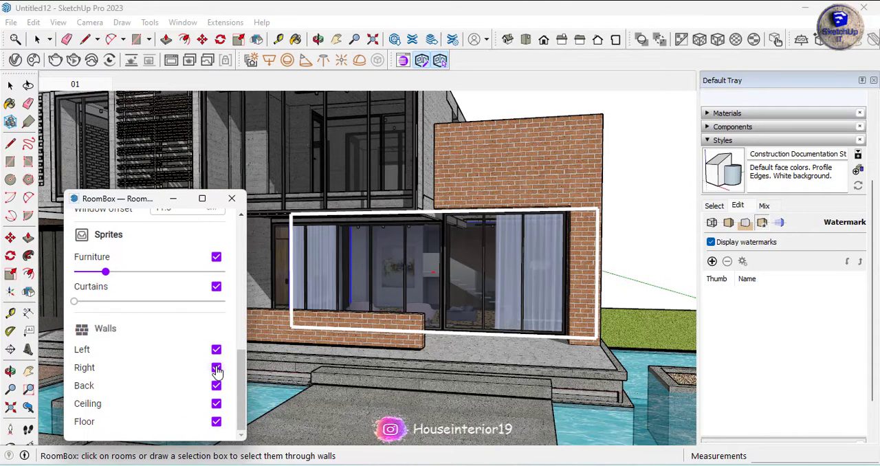
pyautogui.moveTo(120, 201); pyautogui.dragTo(346, 232)
pyautogui.click(457, 230)
pyautogui.scroll(-1, 592, 379)
pyautogui.click(385, 304)
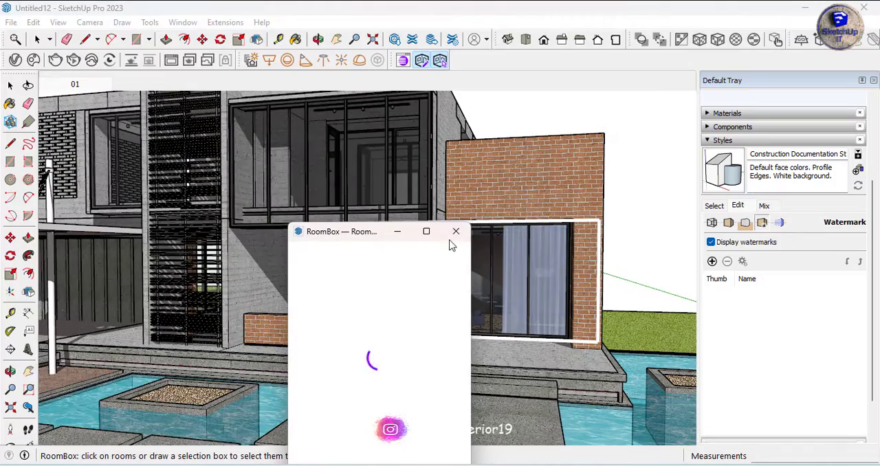
pyautogui.click(454, 234)
pyautogui.moveTo(373, 288); pyautogui.dragTo(382, 314, button='middle')
pyautogui.scroll(-3, 398, 333)
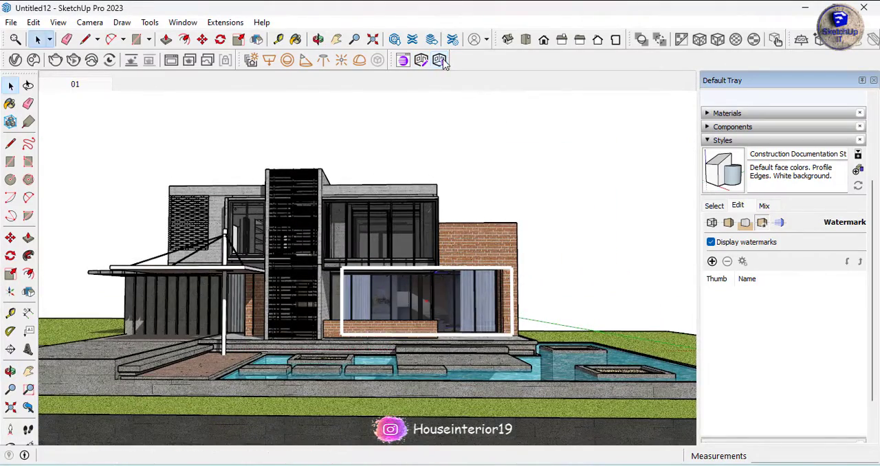
# Browse the RoomBox library for the 508 x 254 x 254 Evermotion living room to use behind the large upper-floor window
pyautogui.click(403, 61)
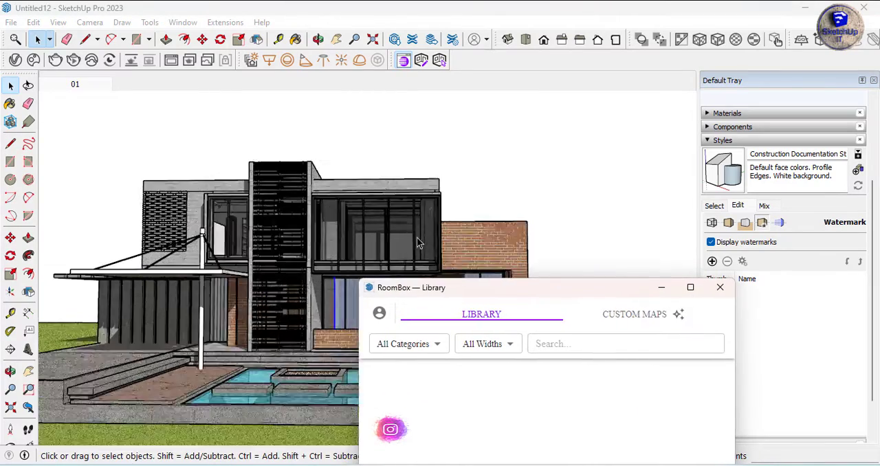
pyautogui.scroll(2, 360, 246)
pyautogui.scroll(1, 360, 245)
pyautogui.moveTo(509, 292); pyautogui.dragTo(653, 178)
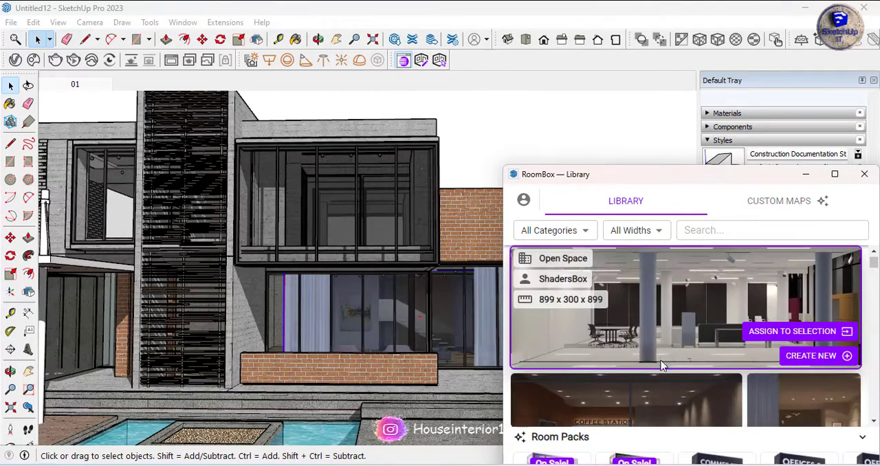
pyautogui.scroll(-1, 716, 336)
pyautogui.scroll(2, 713, 352)
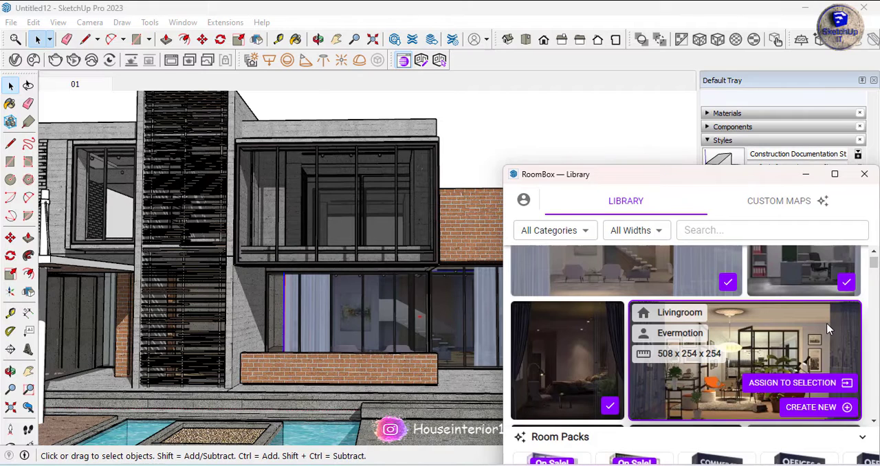
# Create the 508 x 254 x 254 Evermotion living room behind the large upper-floor glazing and close the library
pyautogui.click(850, 408)
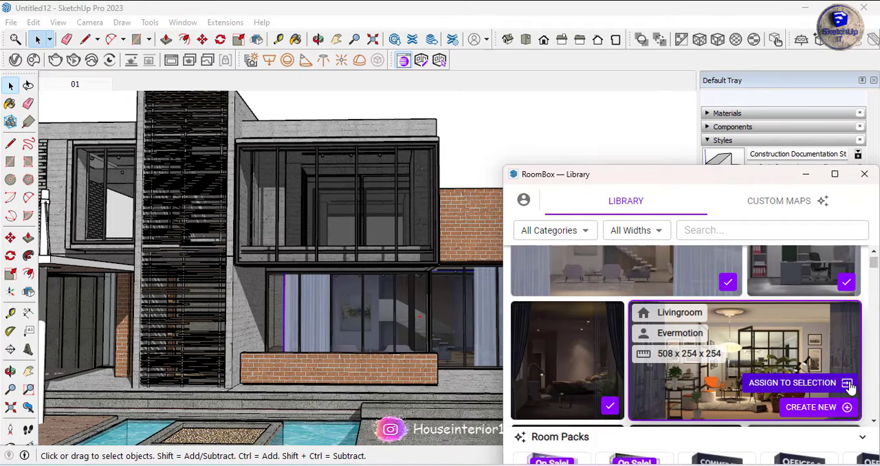
pyautogui.click(323, 202)
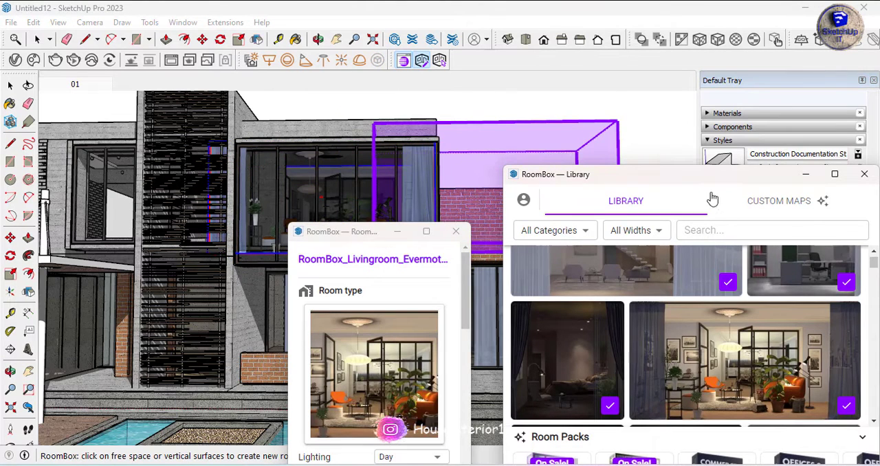
pyautogui.click(711, 196)
pyautogui.click(864, 174)
pyautogui.press('space')
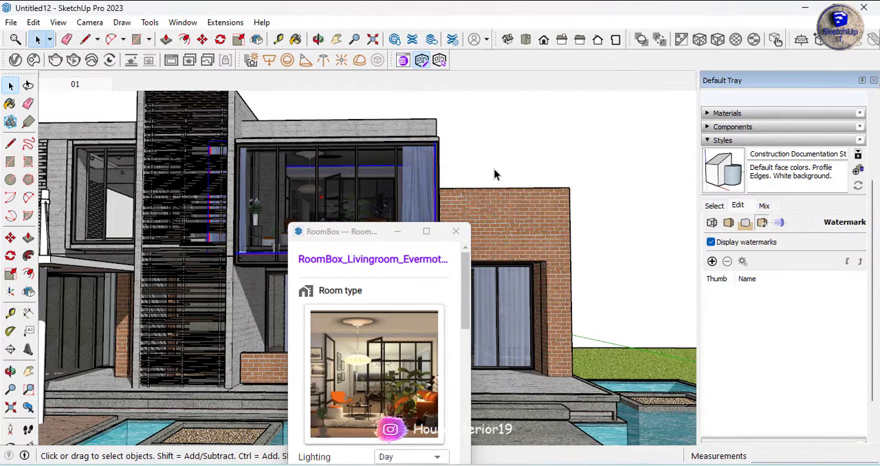
# Set the upper-floor living room's lighting to Night
pyautogui.moveTo(366, 237); pyautogui.dragTo(500, 159)
pyautogui.moveTo(337, 227); pyautogui.dragTo(268, 261, button='middle')
pyautogui.scroll(-3, 296, 240)
pyautogui.scroll(6, 361, 234)
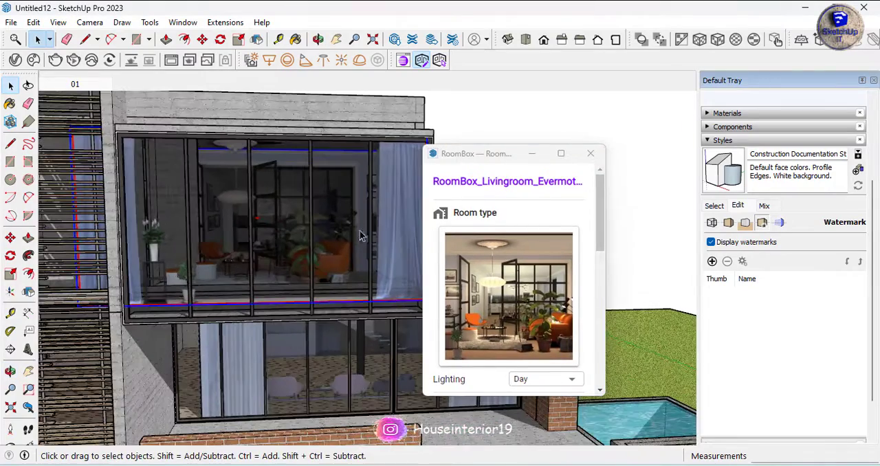
pyautogui.moveTo(524, 346)
pyautogui.scroll(-2, 550, 330)
pyautogui.click(567, 311)
pyautogui.click(537, 352)
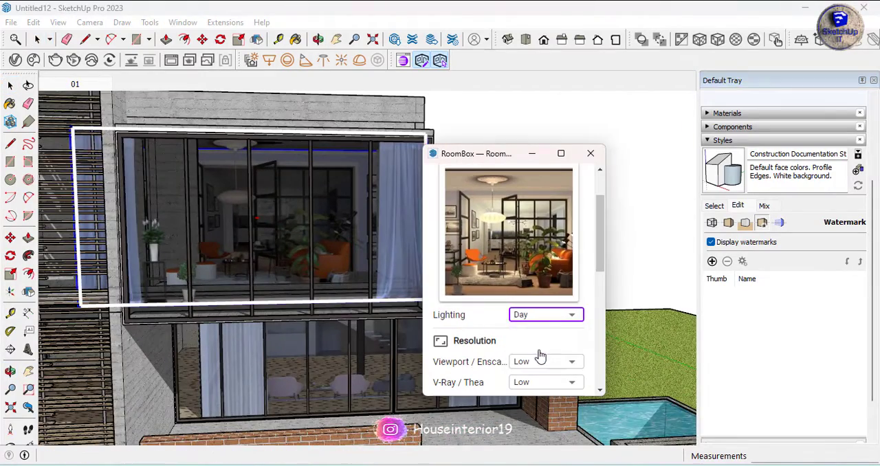
# Reduce the upper-floor living room's width to fit the glazing, adjust its Curtains & Plants sprite, and close its settings
pyautogui.scroll(-3, 305, 221)
pyautogui.scroll(-2, 524, 332)
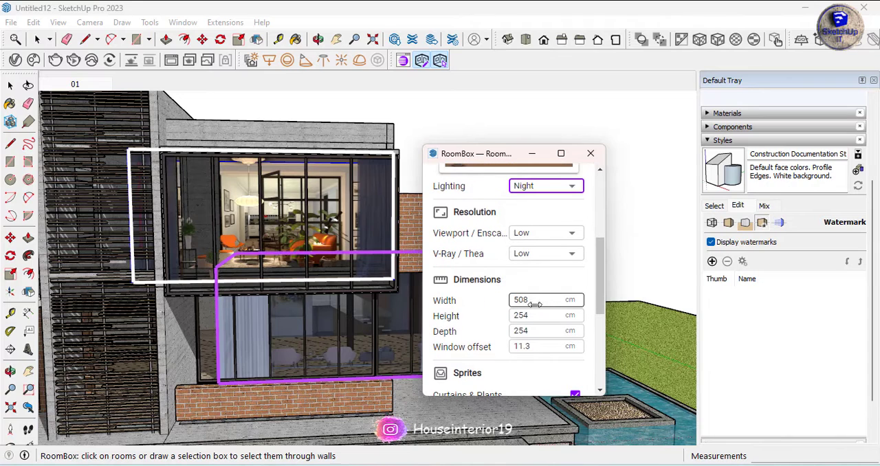
pyautogui.moveTo(534, 303); pyautogui.dragTo(523, 367)
pyautogui.scroll(-3, 515, 375)
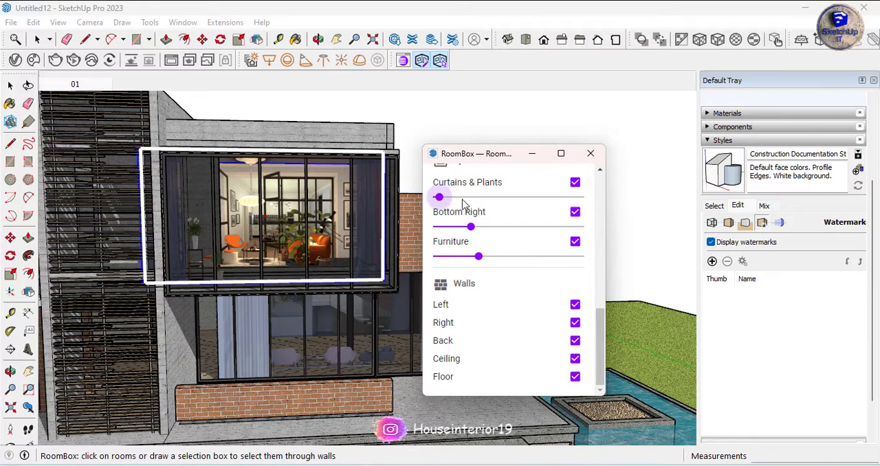
pyautogui.moveTo(463, 204); pyautogui.dragTo(435, 219)
pyautogui.click(423, 100)
pyautogui.click(591, 154)
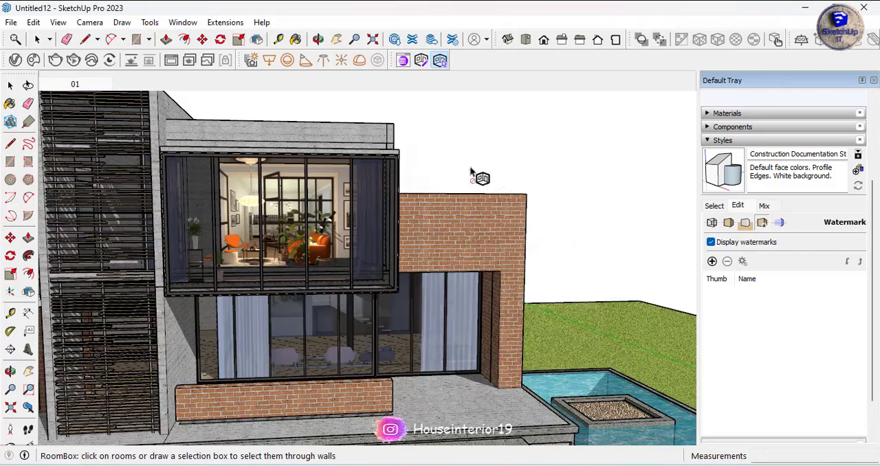
# Return to scene 01 and examine how the upper and ground-floor interiors look from the front
pyautogui.click(12, 92)
pyautogui.click(84, 85)
pyautogui.scroll(7, 406, 227)
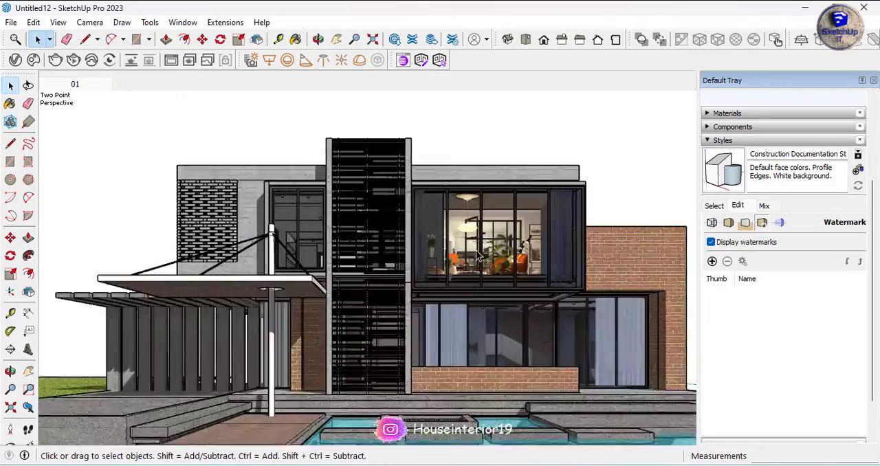
pyautogui.moveTo(208, 254); pyautogui.dragTo(397, 204, button='middle')
pyautogui.scroll(-3, 397, 205)
pyautogui.moveTo(644, 163); pyautogui.dragTo(428, 303, button='middle')
pyautogui.scroll(-5, 428, 305)
pyautogui.scroll(4, 314, 223)
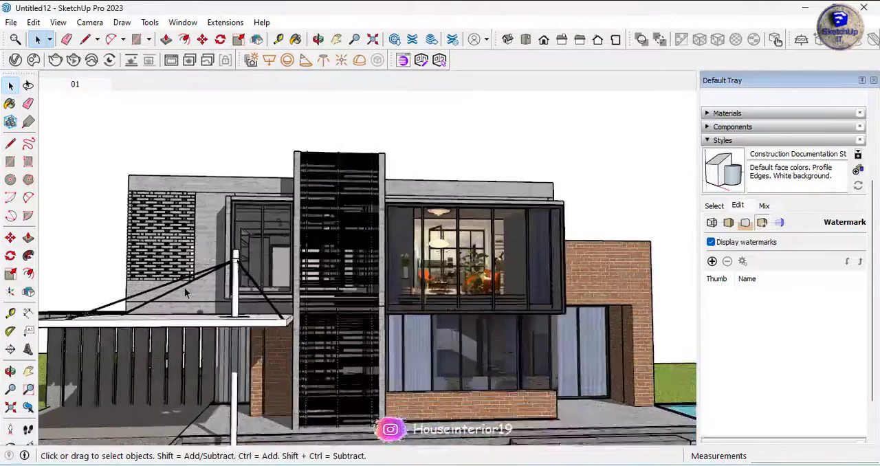
# Create the dark, curtained living room from the RoomBox library at the small upper-floor window beside the slatted tower
pyautogui.scroll(2, 275, 234)
pyautogui.moveTo(257, 240); pyautogui.dragTo(328, 291, button='middle')
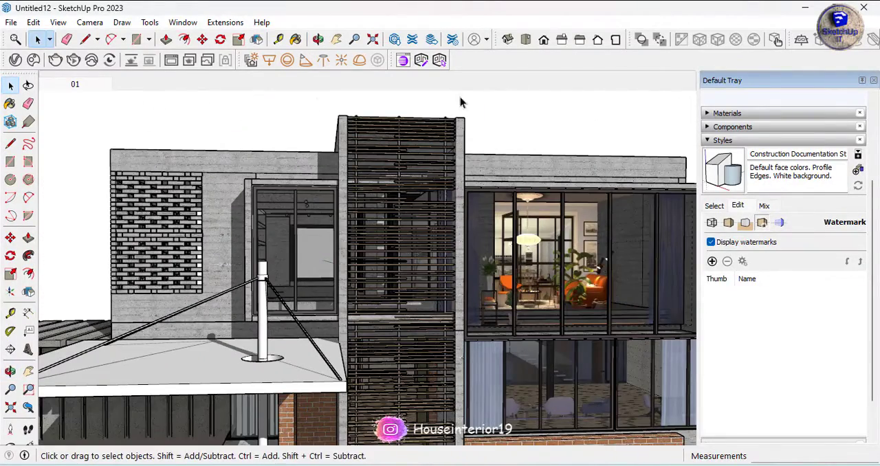
pyautogui.click(407, 61)
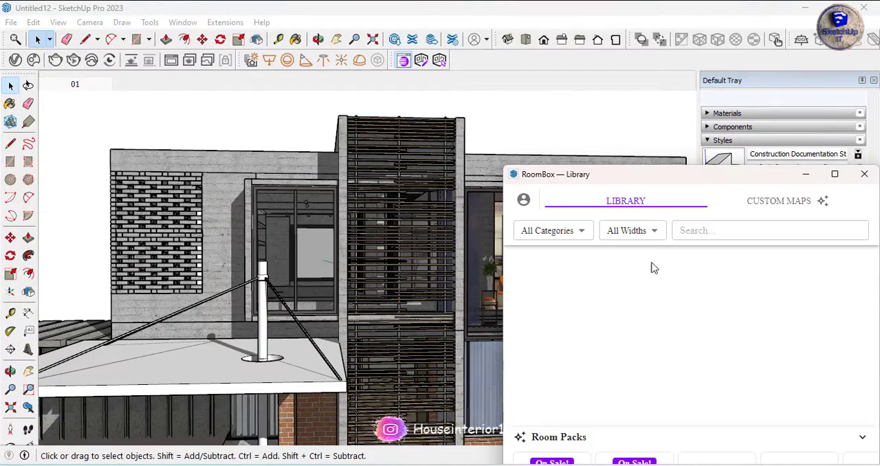
pyautogui.moveTo(651, 181); pyautogui.dragTo(612, 144)
pyautogui.scroll(-3, 691, 307)
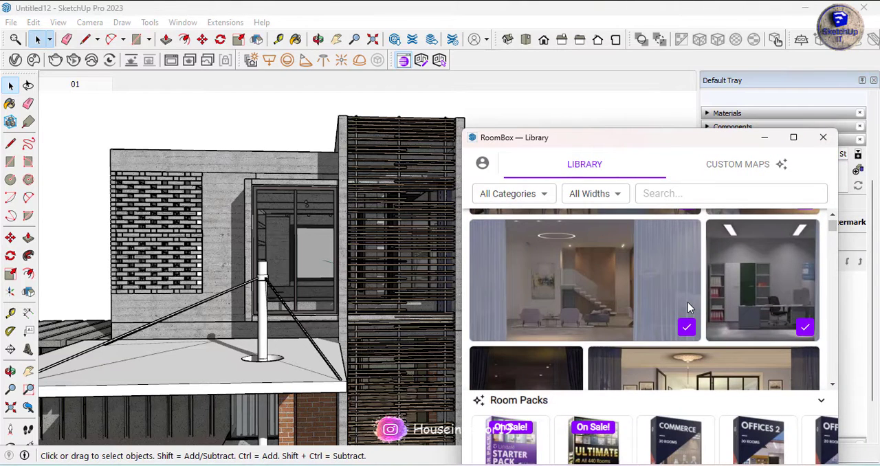
pyautogui.scroll(-3, 689, 307)
pyautogui.scroll(2, 707, 281)
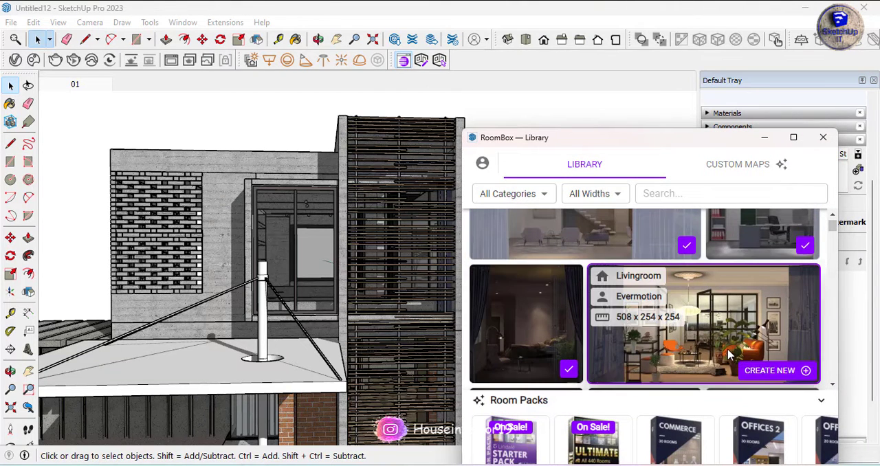
pyautogui.click(560, 370)
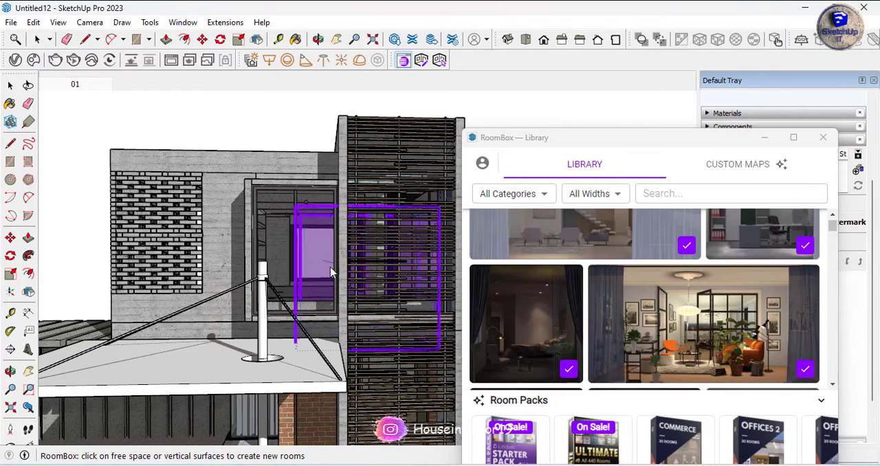
pyautogui.click(265, 255)
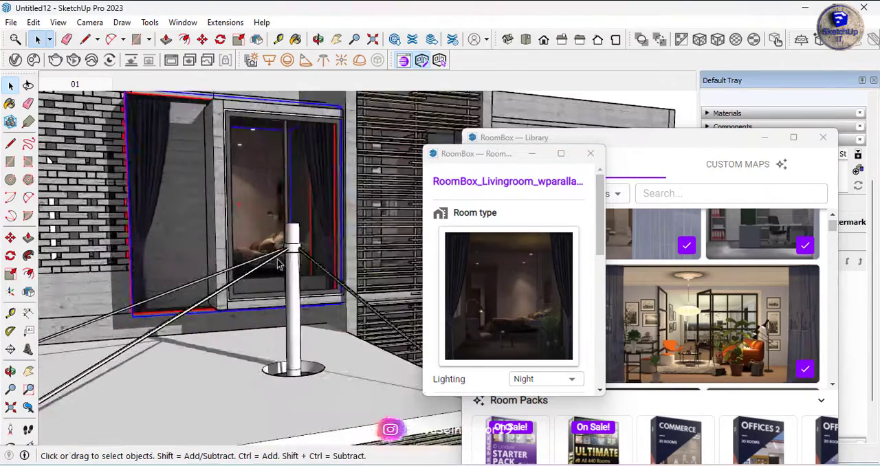
# Keep the small room's lighting on Night, set its width to 260 cm, and adjust its depth
pyautogui.moveTo(330, 275); pyautogui.dragTo(507, 305, button='middle')
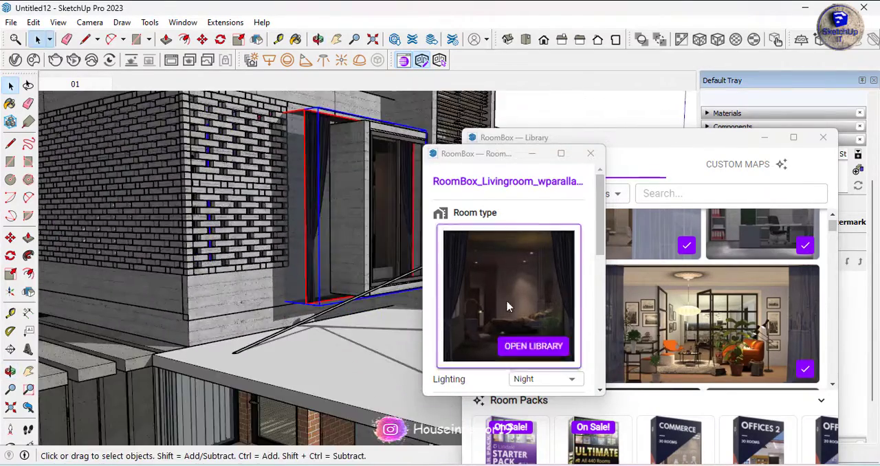
pyautogui.scroll(-2, 523, 275)
pyautogui.click(543, 249)
pyautogui.click(543, 252)
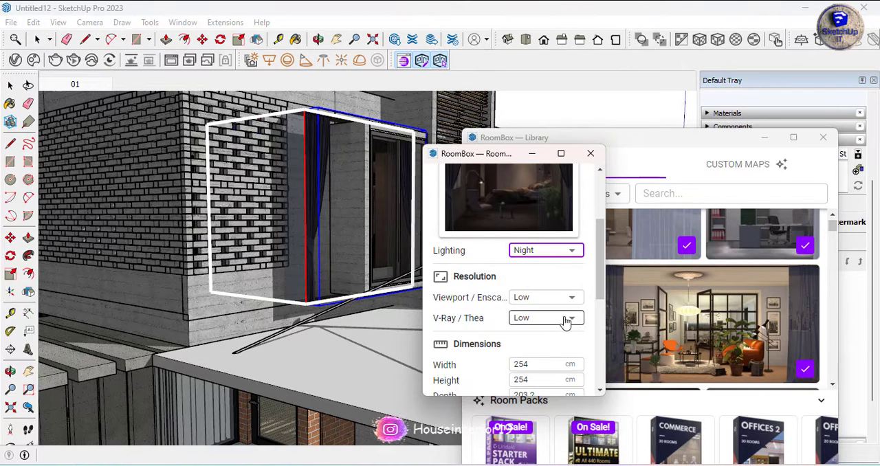
pyautogui.scroll(-2, 565, 320)
pyautogui.moveTo(534, 303)
pyautogui.mouseDown()
pyautogui.moveTo(575, 298)
pyautogui.moveTo(540, 302)
pyautogui.mouseUp()
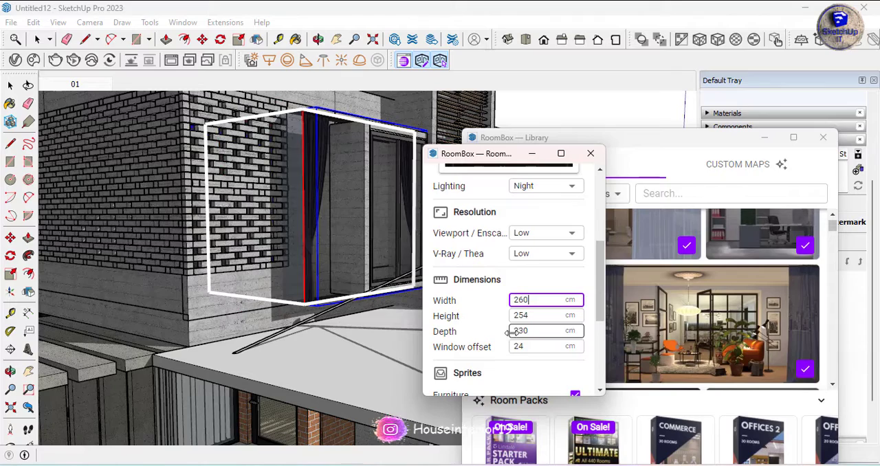
pyautogui.moveTo(510, 332); pyautogui.dragTo(476, 334)
# Deselect the small room and check from the side how it sits against the projecting window frame and brick screen
pyautogui.moveTo(384, 328); pyautogui.dragTo(347, 218, button='middle')
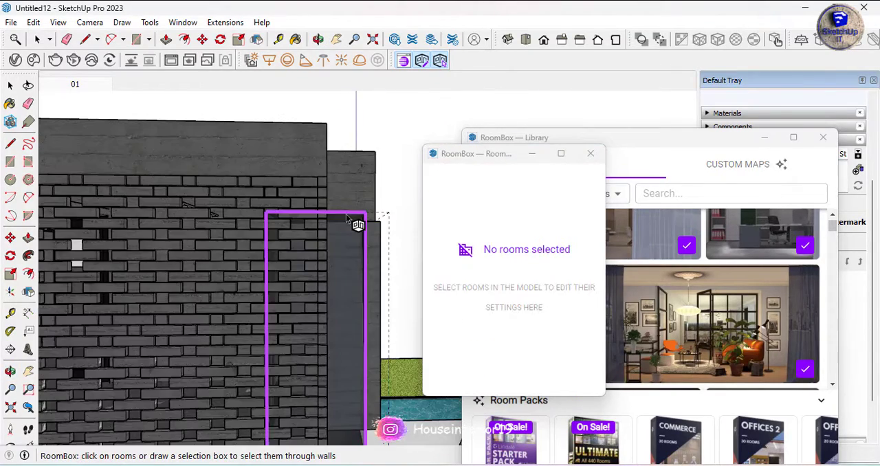
pyautogui.scroll(-2, 303, 176)
pyautogui.click(337, 209)
pyautogui.click(362, 210)
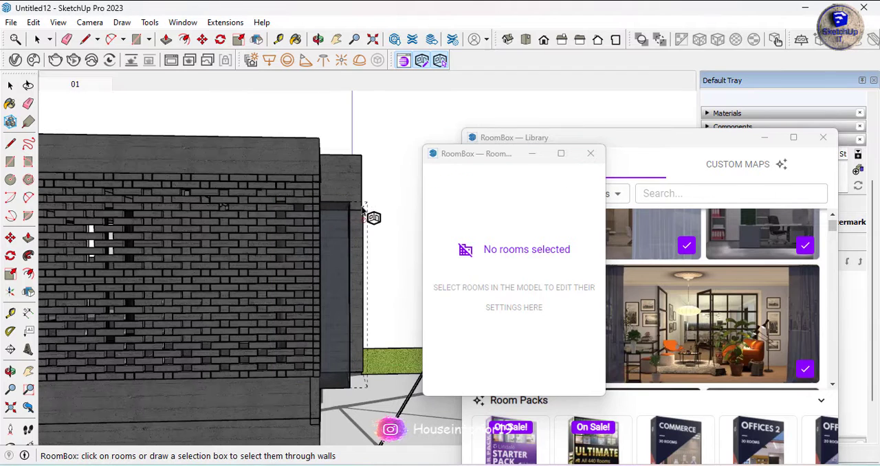
# Select the small upper-floor room to examine its extent behind the projecting window, and view the interiors from several sides of the house
pyautogui.click(336, 207)
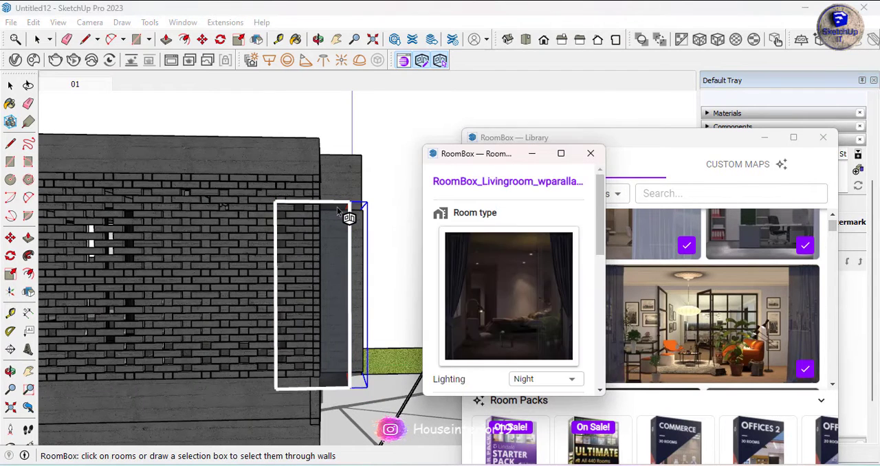
pyautogui.rightClick(336, 207)
pyautogui.click(338, 203)
pyautogui.click(338, 203)
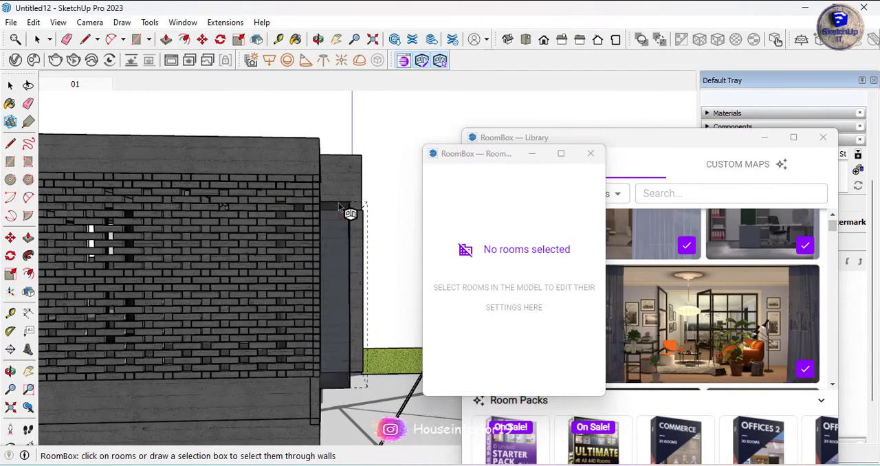
pyautogui.click(327, 210)
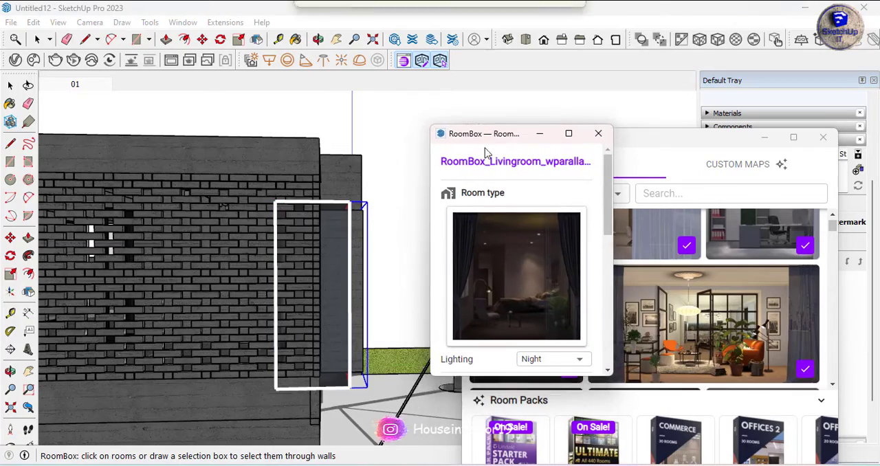
pyautogui.moveTo(327, 209); pyautogui.dragTo(82, 258, button='middle')
pyautogui.click(261, 255)
pyautogui.scroll(5, 237, 249)
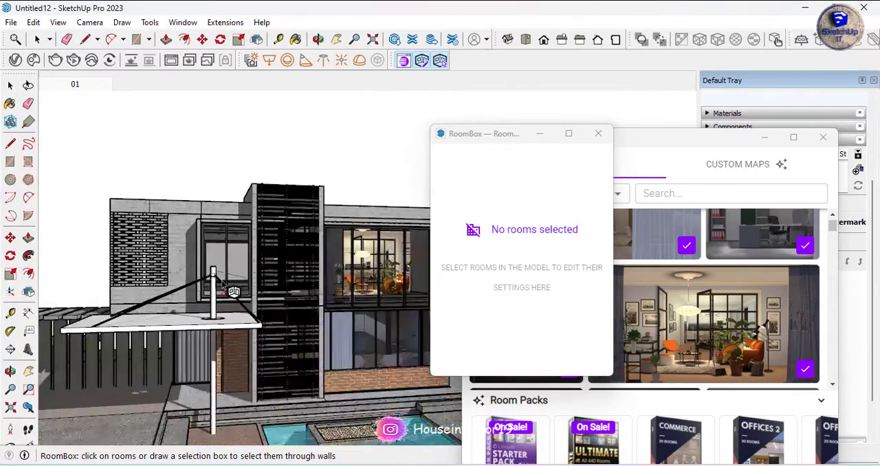
pyautogui.moveTo(240, 237); pyautogui.dragTo(285, 242, button='middle')
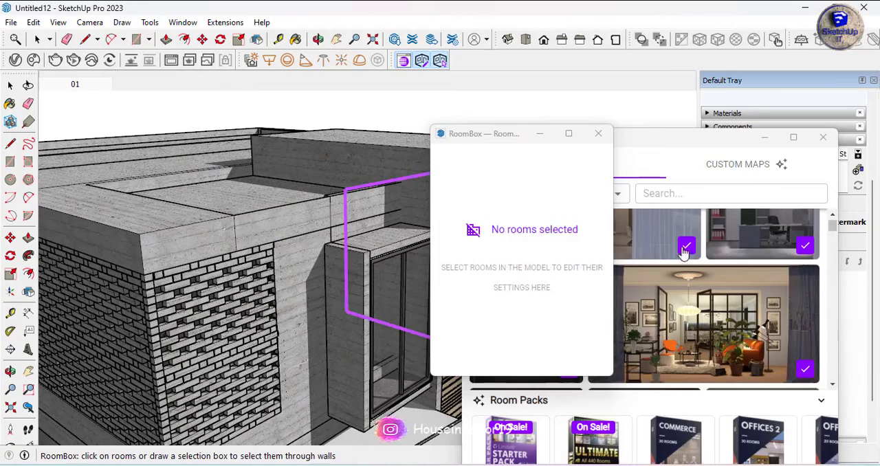
pyautogui.moveTo(332, 263); pyautogui.dragTo(53, 236, button='middle')
pyautogui.click(296, 282)
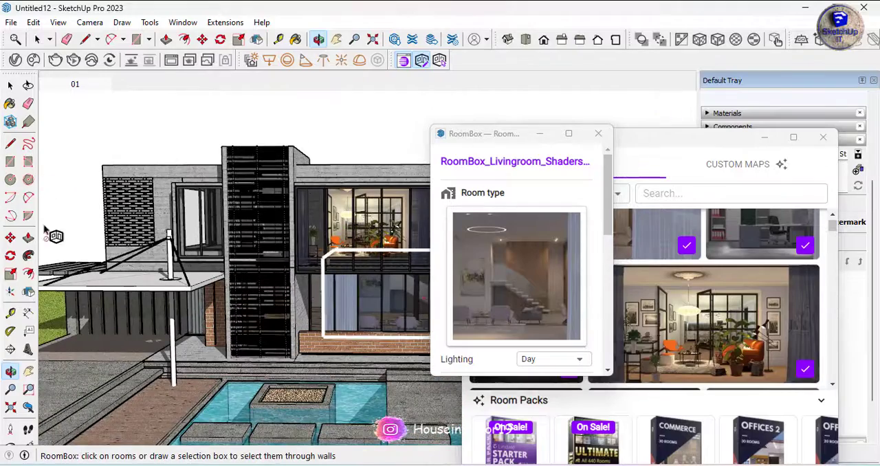
# Close the RoomBox room settings and library, and return to scene 01
pyautogui.click(597, 133)
pyautogui.click(823, 137)
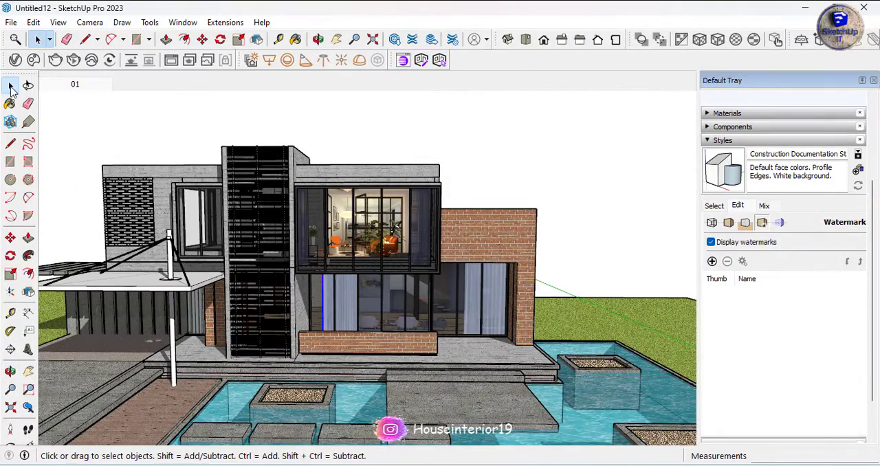
pyautogui.click(75, 85)
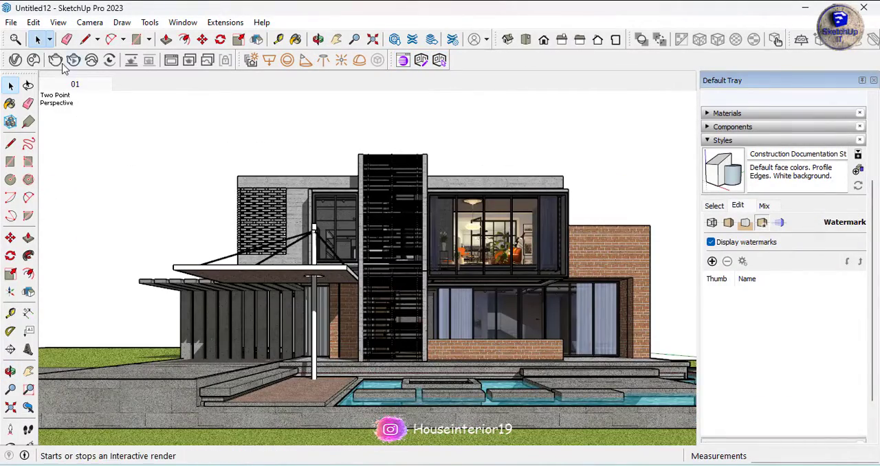
# Import Areca Palm 003 from the downloaded Chaos Cosmos assets and place it on the gravel of the pool planter near the slatted tower
pyautogui.click(33, 60)
pyautogui.click(815, 258)
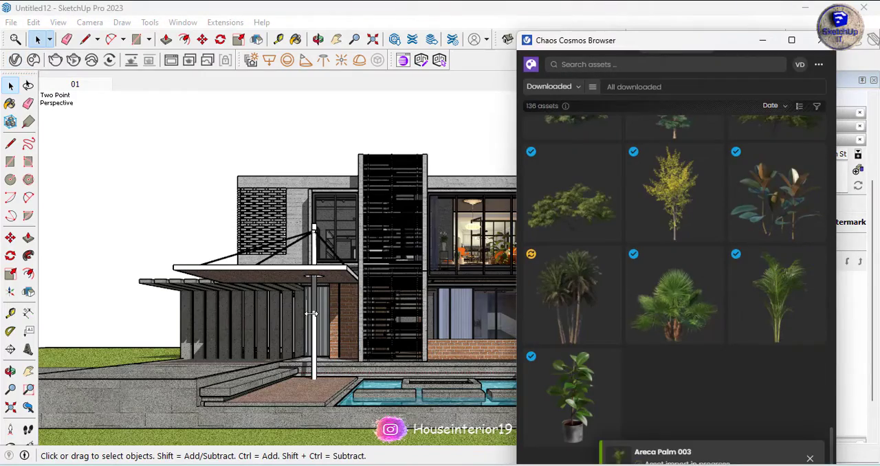
pyautogui.moveTo(385, 323); pyautogui.dragTo(430, 343, button='middle')
pyautogui.scroll(5, 430, 344)
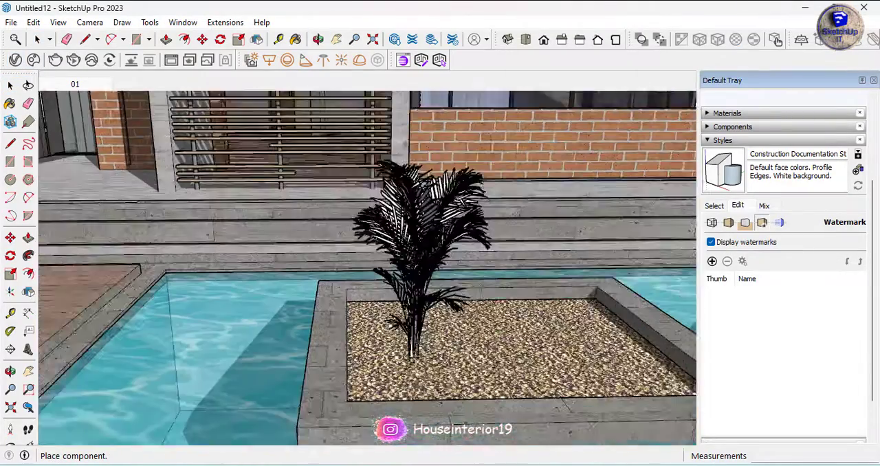
pyautogui.click(387, 311)
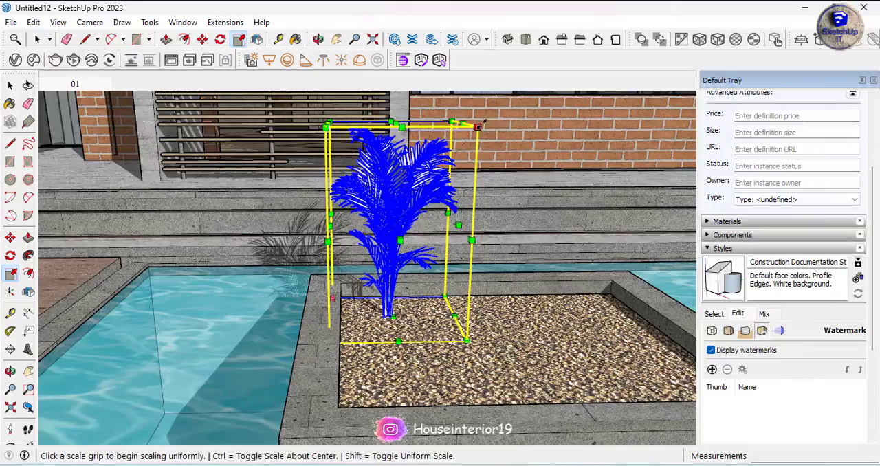
# Scale the areca palm up uniformly by a factor of about 2.69
pyautogui.click(478, 127)
pyautogui.scroll(-5, 482, 127)
pyautogui.click(570, 158)
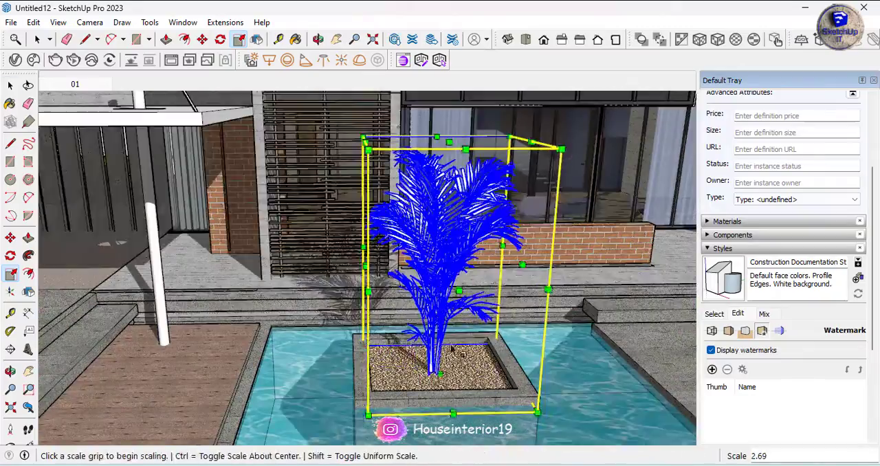
pyautogui.press('space')
# Move the enlarged palm across the gravel to the planter's rear corner on the driveway side
pyautogui.moveTo(419, 168); pyautogui.dragTo(419, 206, button='middle')
pyautogui.press('m')
pyautogui.scroll(5, 482, 417)
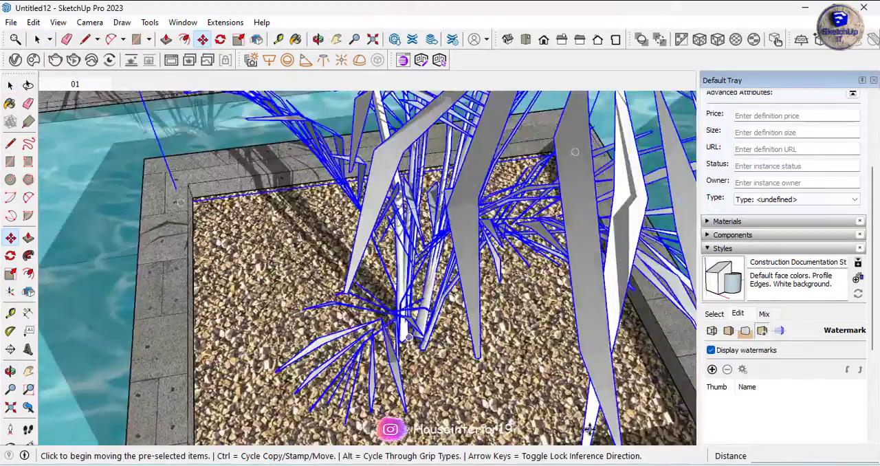
pyautogui.click(563, 411)
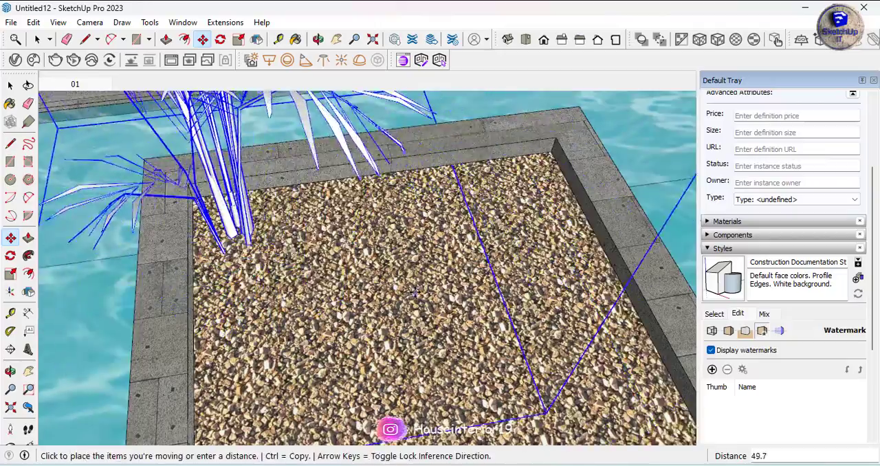
pyautogui.click(393, 265)
# Lower the palm slightly so its stems sit in the planter's gravel
pyautogui.moveTo(393, 266); pyautogui.dragTo(379, 241, button='middle')
pyautogui.scroll(5, 361, 126)
pyautogui.moveTo(360, 125); pyautogui.dragTo(357, 199, button='middle')
pyautogui.scroll(-8, 345, 309)
pyautogui.moveTo(342, 349); pyautogui.dragTo(342, 223, button='middle')
pyautogui.scroll(5, 341, 224)
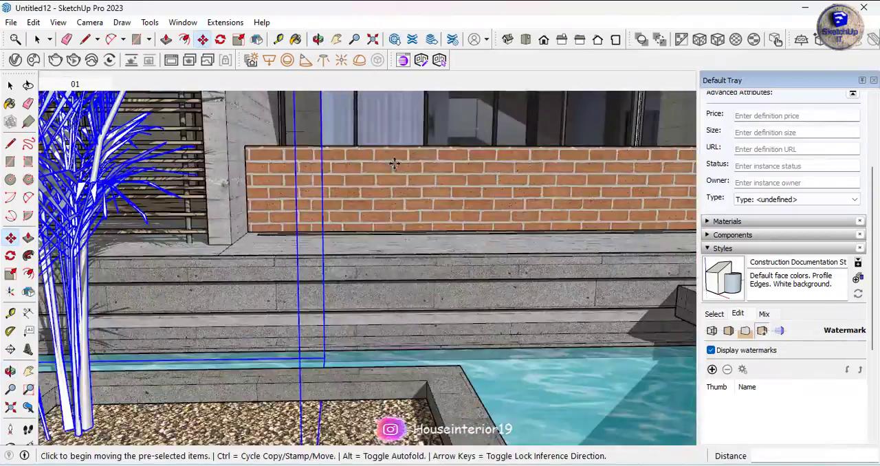
pyautogui.click(392, 161)
pyautogui.click(396, 190)
# Copy the palm twice within the planter, one about 116.9 away at the opposite rear corner and one near the front middle
pyautogui.scroll(-6, 385, 170)
pyautogui.moveTo(357, 185); pyautogui.dragTo(330, 295, button='middle')
pyautogui.scroll(5, 312, 353)
pyautogui.click(512, 376)
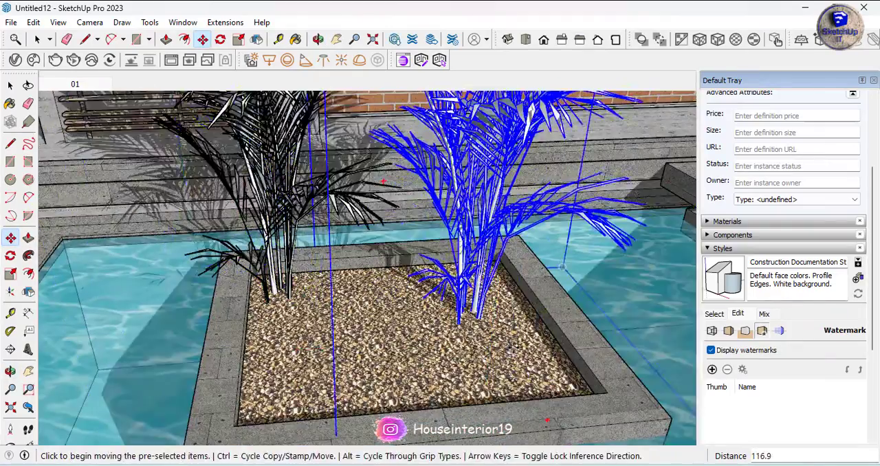
pyautogui.click(512, 334)
pyautogui.press('ctrl')
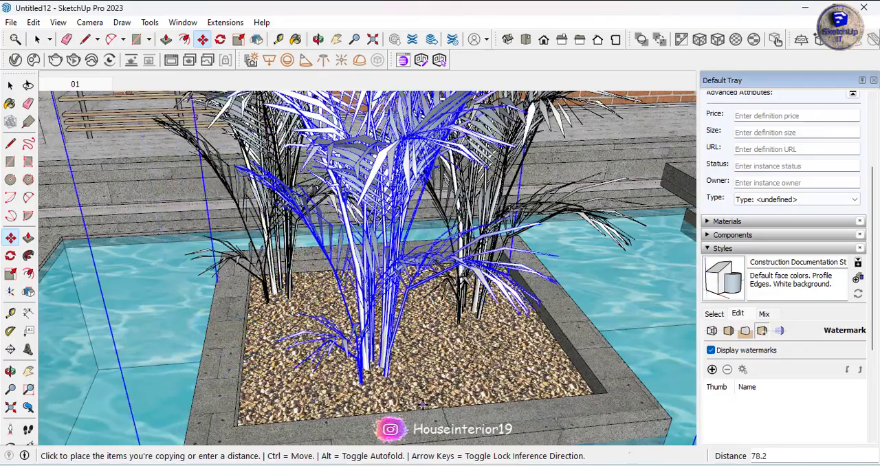
pyautogui.click(420, 393)
pyautogui.press('space')
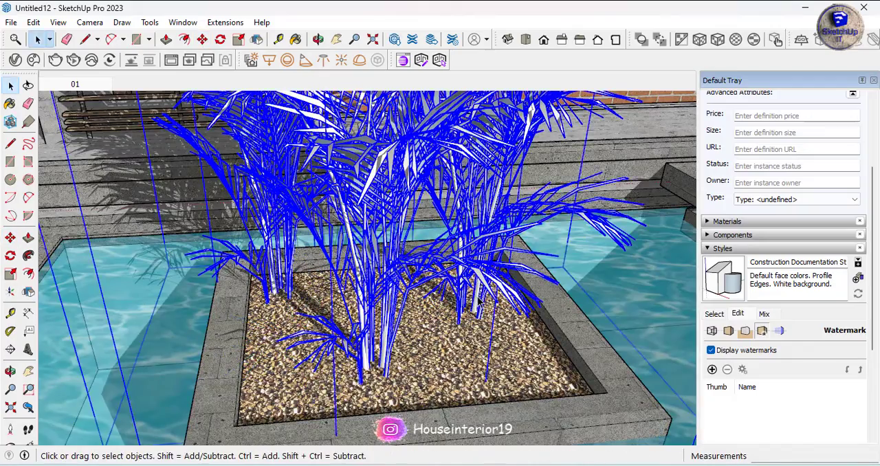
# Copy the three palms from their planter's corner to the matching corner of the planter beside the terrace's far end, at a distance of 1053.0
pyautogui.click(596, 394)
pyautogui.press('ctrl')
pyautogui.scroll(-8, 296, 255)
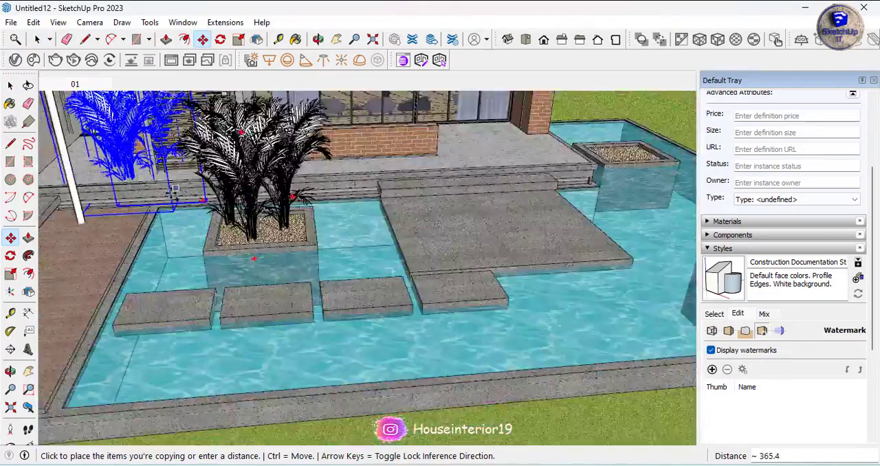
pyautogui.scroll(7, 447, 165)
pyautogui.click(474, 210)
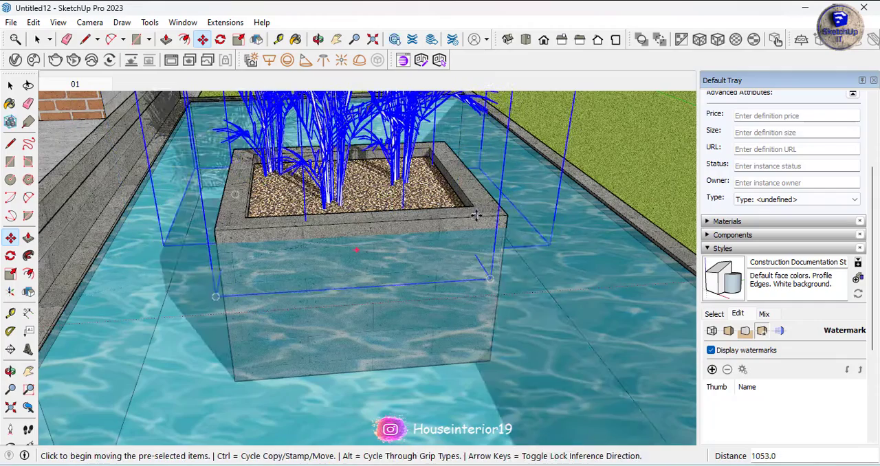
# Copy the palm group from the second planter's corner to the matching corner of the front pool planter, at a distance of about 698.3
pyautogui.click(507, 215)
pyautogui.press('ctrl')
pyautogui.scroll(-8, 395, 117)
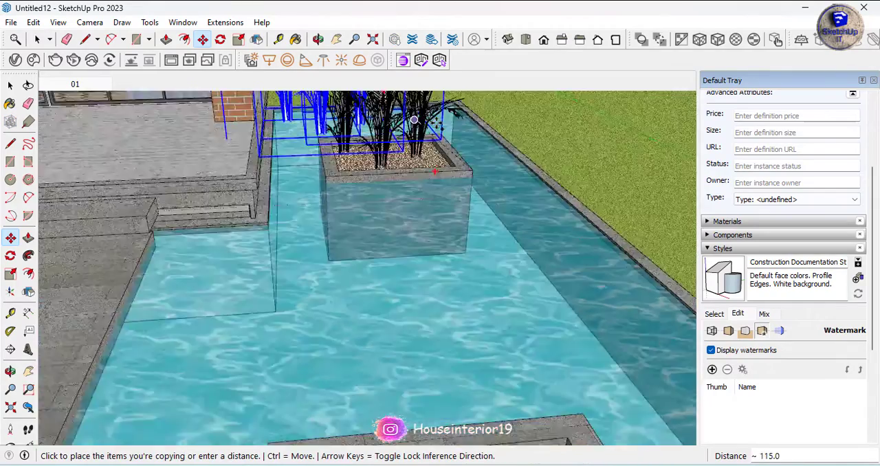
pyautogui.scroll(5, 474, 279)
pyautogui.click(503, 285)
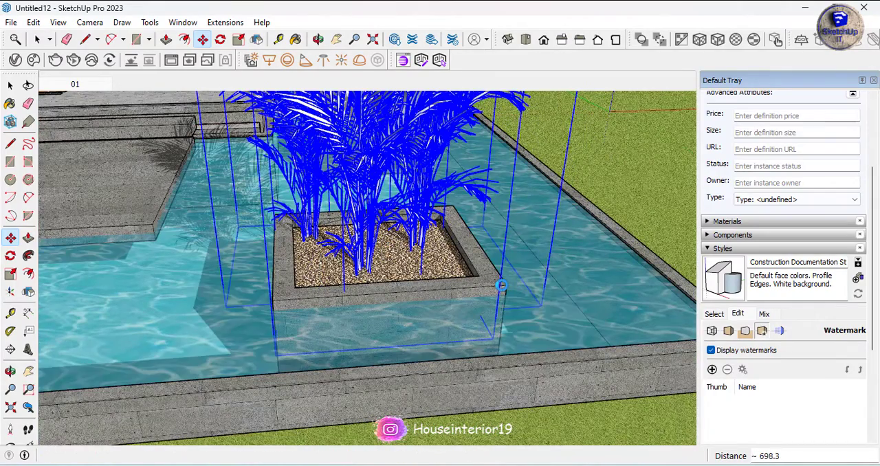
pyautogui.press('b')
pyautogui.press('space')
# Import Scots Pine 003 from the downloaded Chaos Cosmos assets and place it on the lawn beside the house's side wall
pyautogui.click(68, 85)
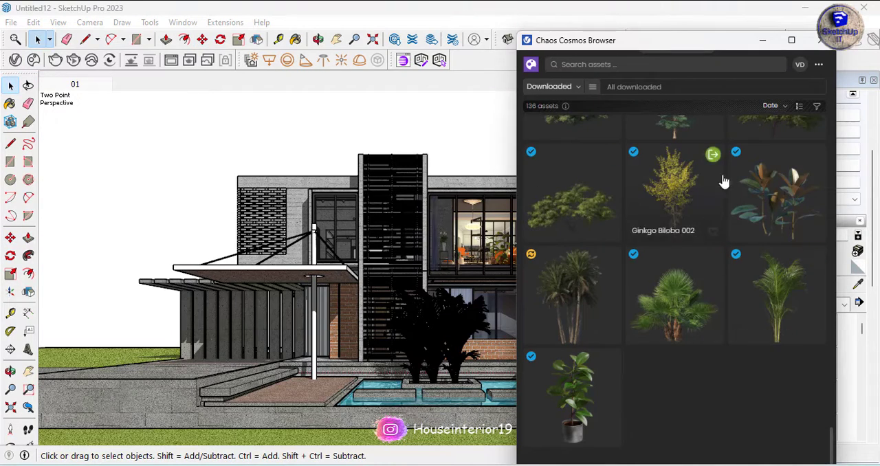
pyautogui.scroll(5, 723, 181)
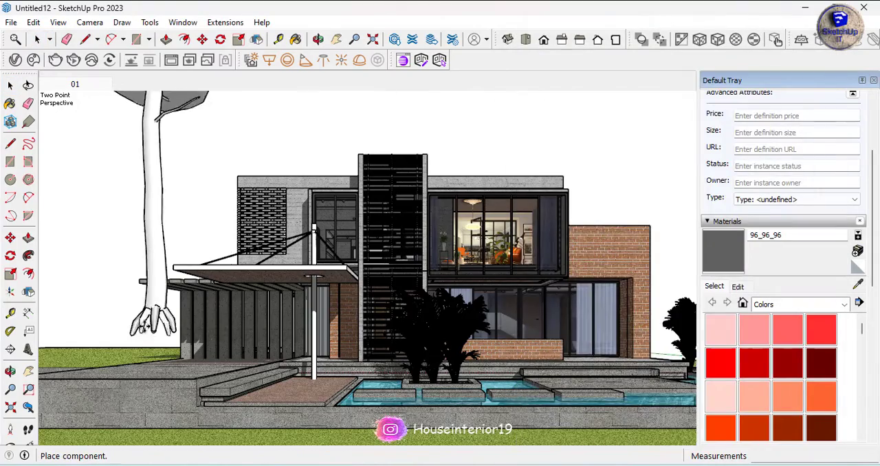
pyautogui.scroll(-2, 89, 323)
pyautogui.moveTo(426, 178); pyautogui.dragTo(220, 282, button='middle')
pyautogui.click(540, 311)
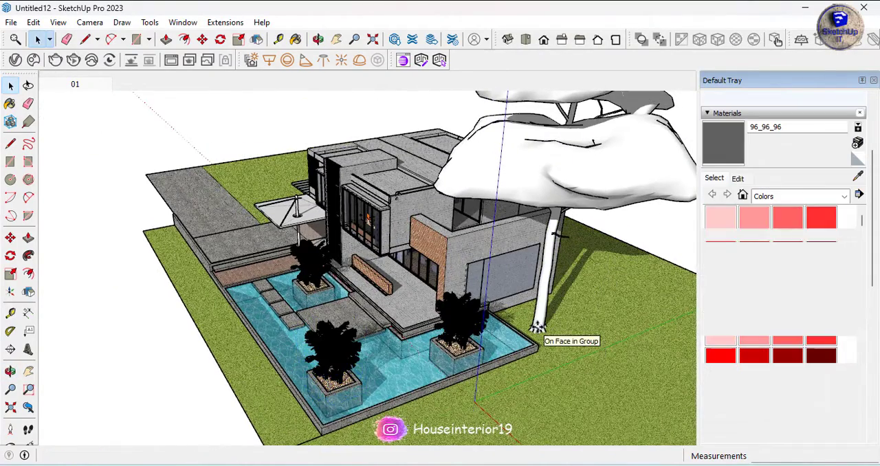
# Move the pine vertically down so its trunk sits in the lawn, and return to scene 01
pyautogui.click(539, 309)
pyautogui.press('m')
pyautogui.scroll(5, 483, 276)
pyautogui.click(437, 205)
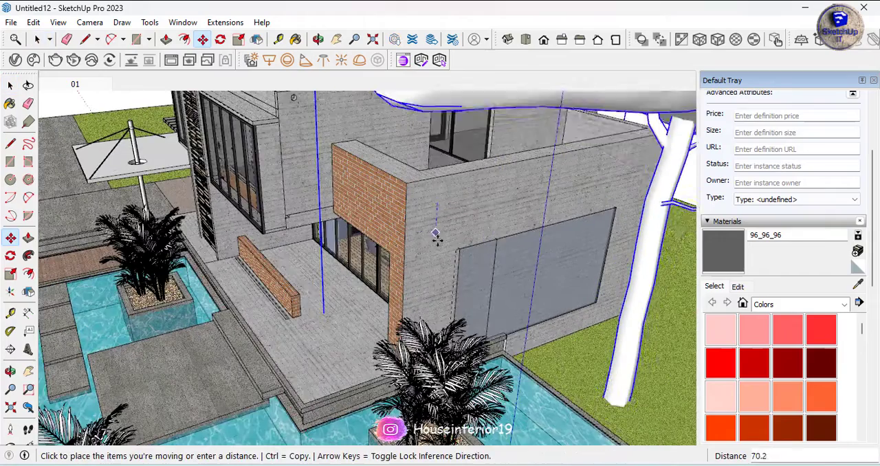
pyautogui.click(439, 274)
pyautogui.press('space')
pyautogui.click(59, 82)
# Import Coconut Palm Tree 110-14 from the downloaded Chaos Cosmos assets and place it on the lawn beside the slatted carport
pyautogui.click(33, 61)
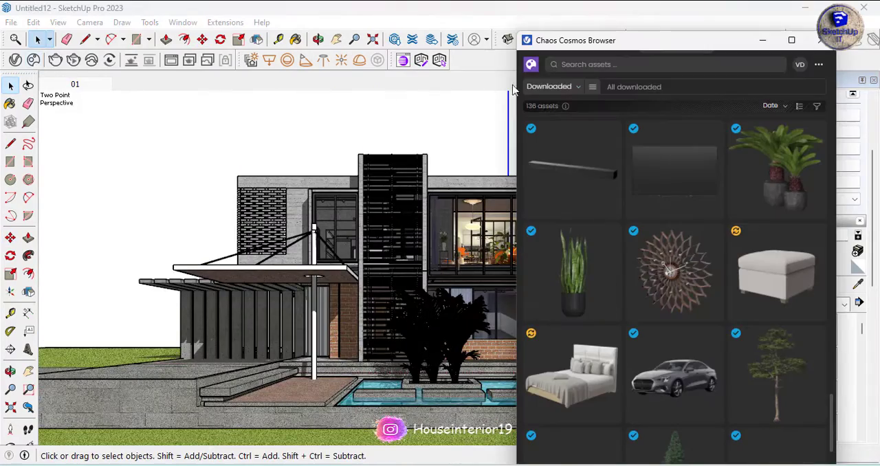
pyautogui.scroll(-10, 633, 241)
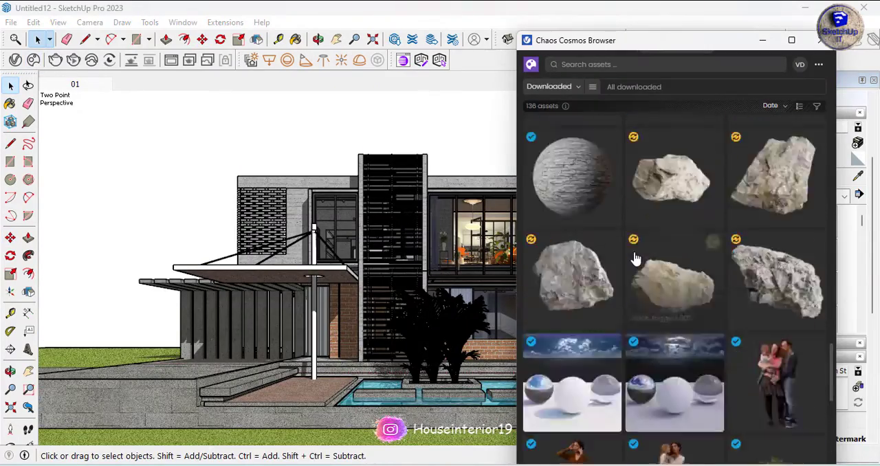
pyautogui.scroll(8, 636, 259)
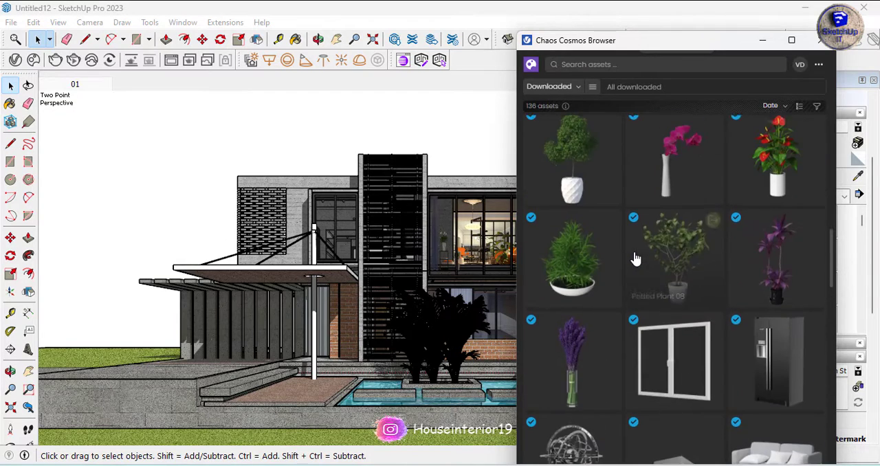
pyautogui.scroll(5, 636, 259)
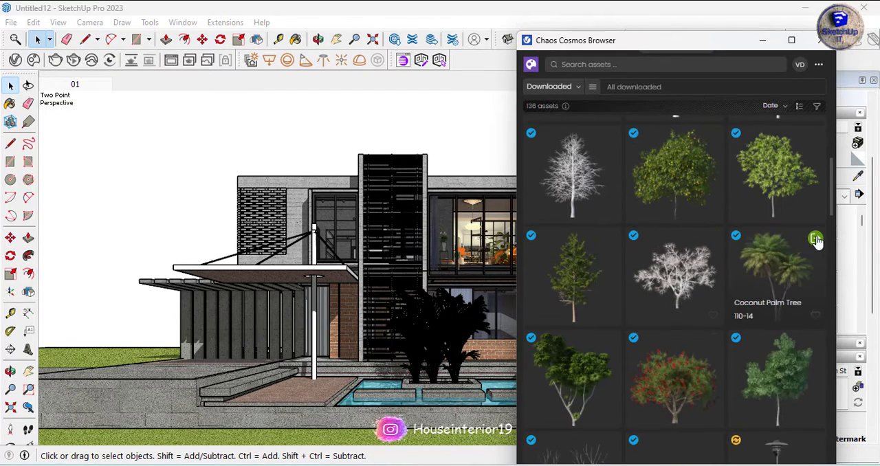
pyautogui.click(815, 238)
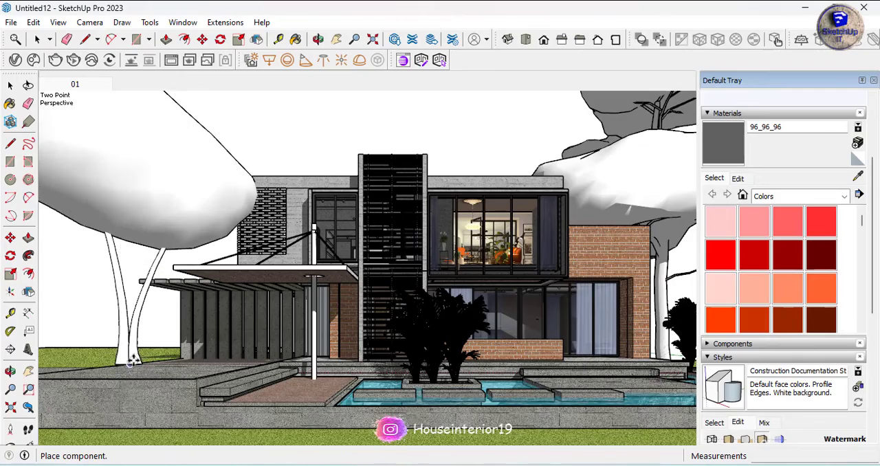
pyautogui.scroll(8, 117, 363)
pyautogui.scroll(-4, 112, 355)
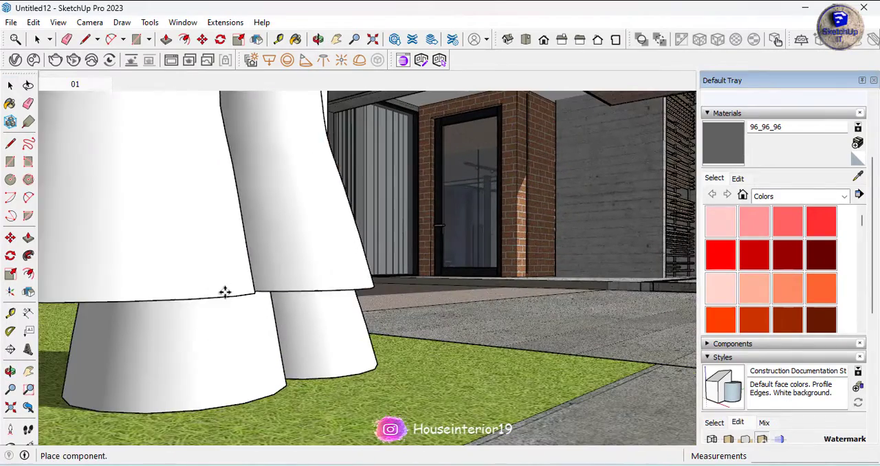
pyautogui.click(225, 284)
# Move the coconut palm vertically down so its trunks sit in the lawn, and return to scene 01
pyautogui.press('m')
pyautogui.click(216, 196)
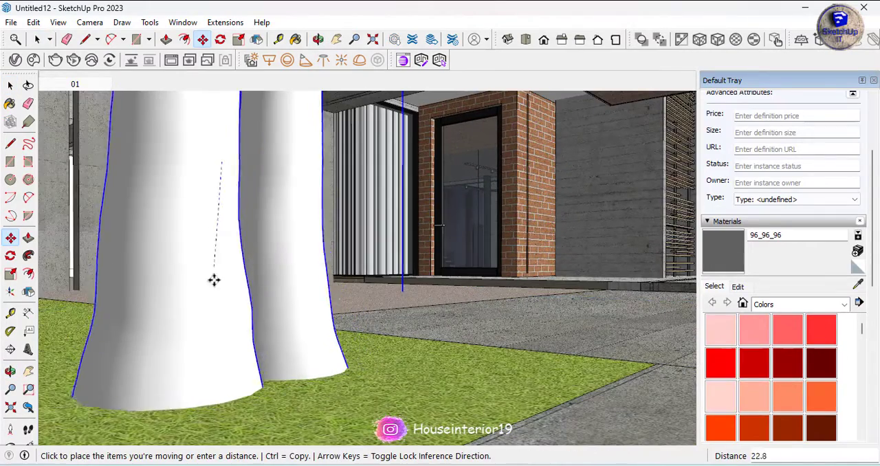
pyautogui.click(208, 304)
pyautogui.press('space')
pyautogui.click(77, 84)
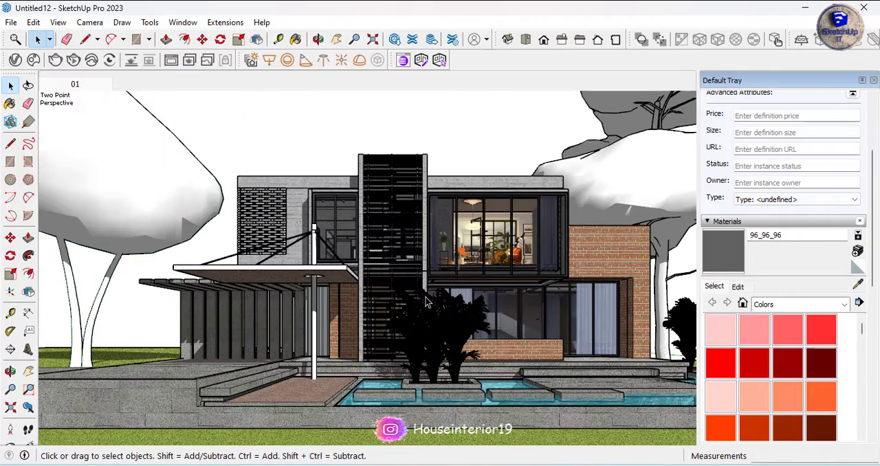
# Import Birch Tree 28-17 from the downloaded Chaos Cosmos assets and place it on the lawn beside the slatted carport
pyautogui.click(295, 138)
pyautogui.click(33, 61)
pyautogui.scroll(1, 733, 261)
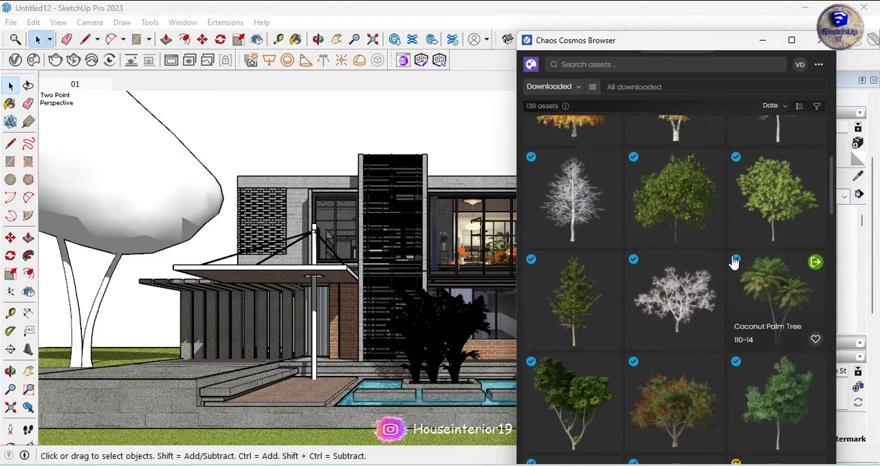
pyautogui.scroll(3, 735, 264)
pyautogui.click(815, 291)
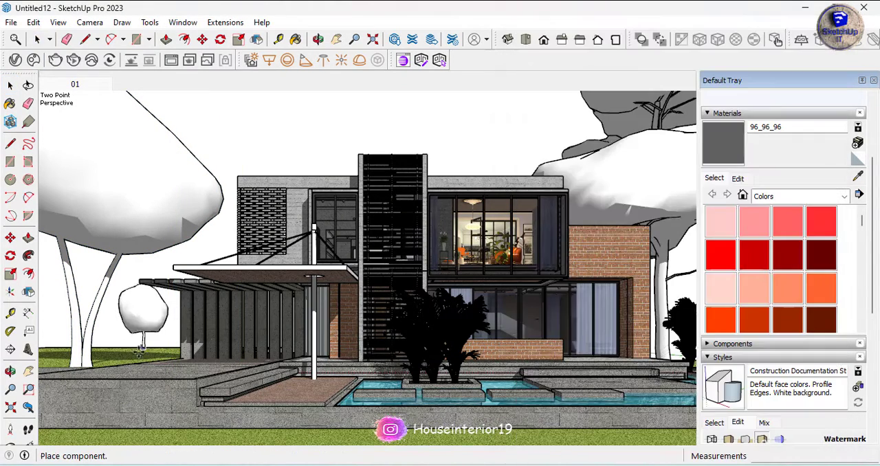
pyautogui.click(131, 364)
pyautogui.scroll(10, 715, 227)
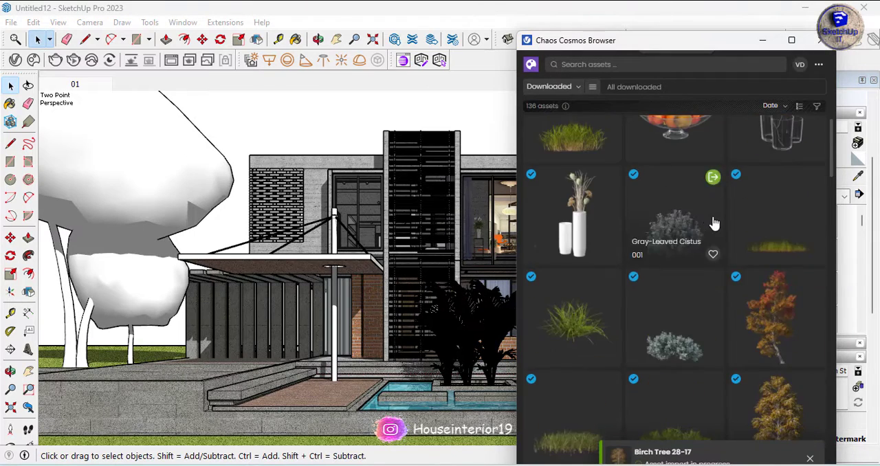
# Import Palm Tree 85-03 from the downloaded Chaos Cosmos assets and place it behind the slatted carport, next to the birch
pyautogui.scroll(3, 744, 302)
pyautogui.scroll(-15, 742, 302)
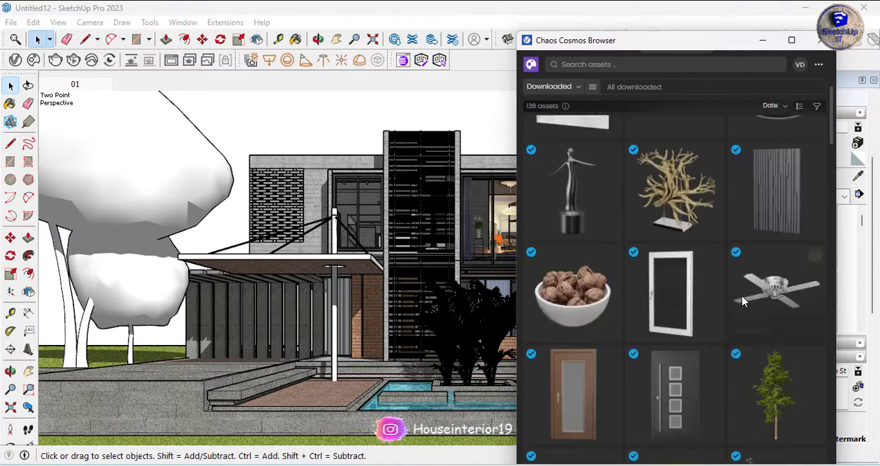
pyautogui.scroll(-5, 742, 303)
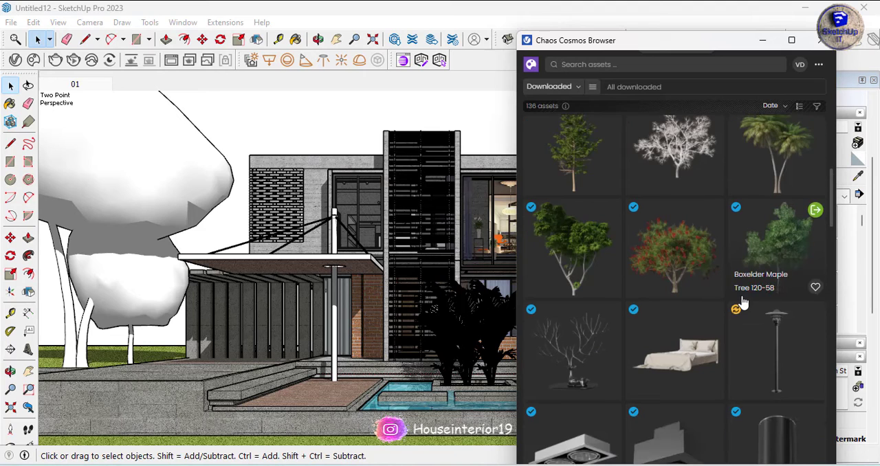
pyautogui.scroll(-10, 742, 302)
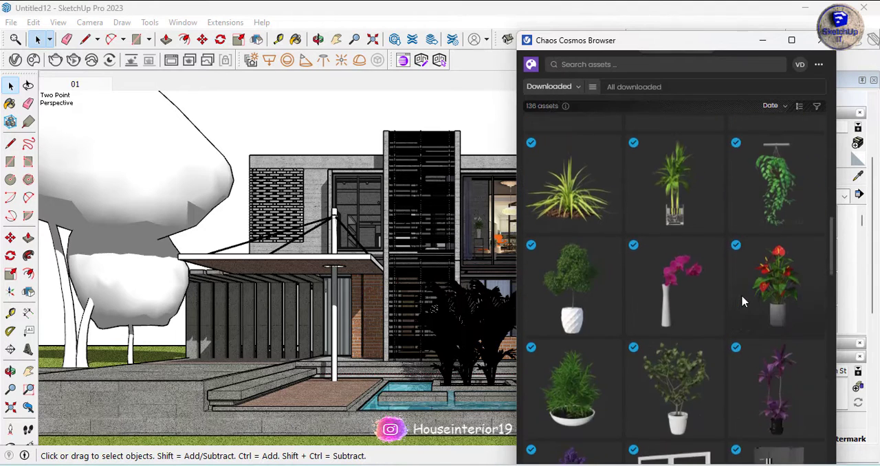
pyautogui.scroll(-3, 742, 302)
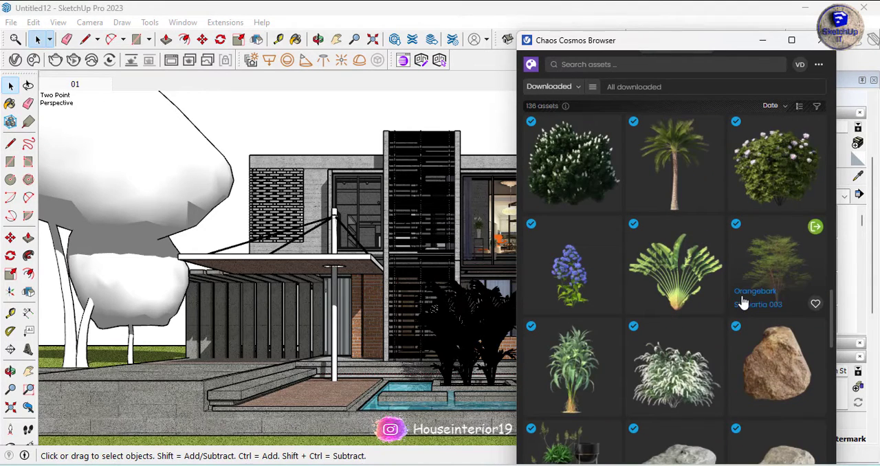
pyautogui.click(715, 128)
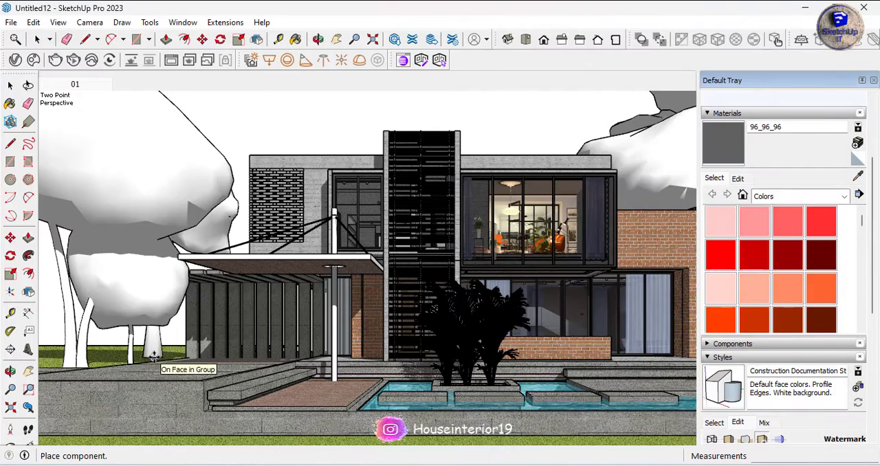
pyautogui.click(180, 352)
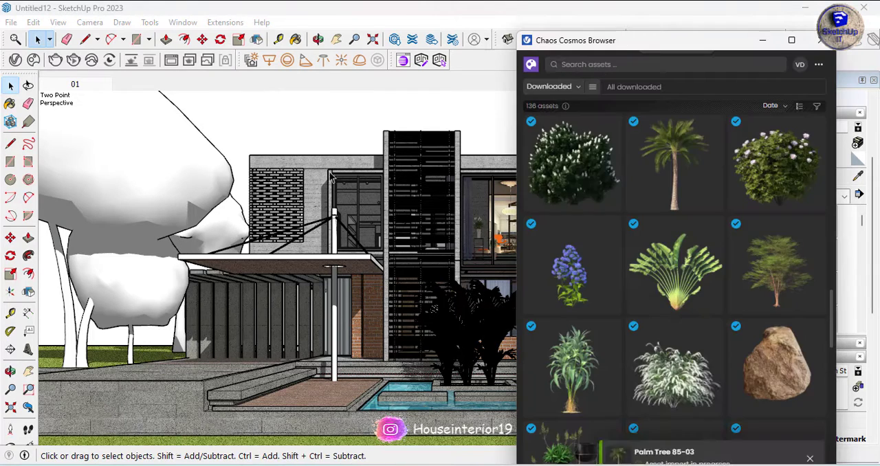
# Browse the remaining downloaded assets, and search the full Chaos Cosmos library for "car"
pyautogui.scroll(-12, 699, 361)
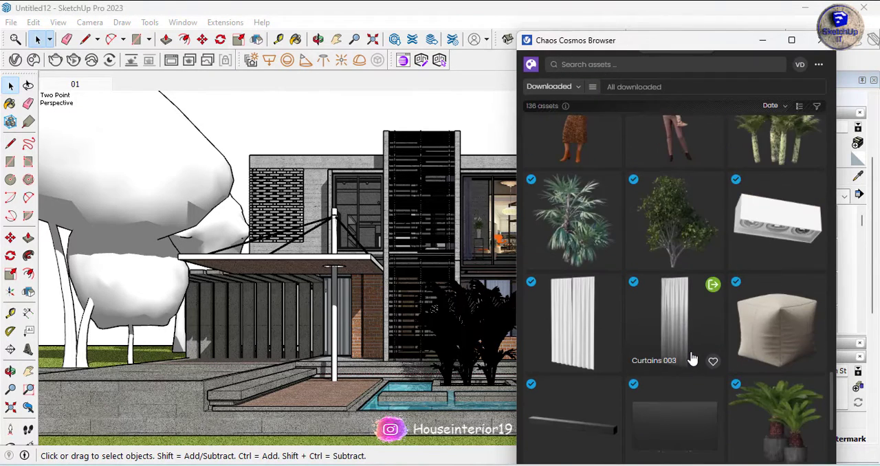
pyautogui.scroll(-5, 692, 359)
pyautogui.scroll(-5, 692, 359)
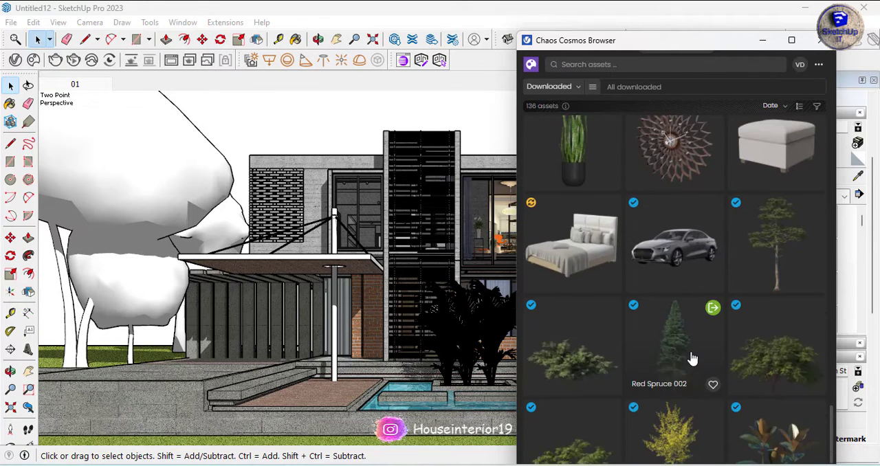
pyautogui.scroll(20, 692, 358)
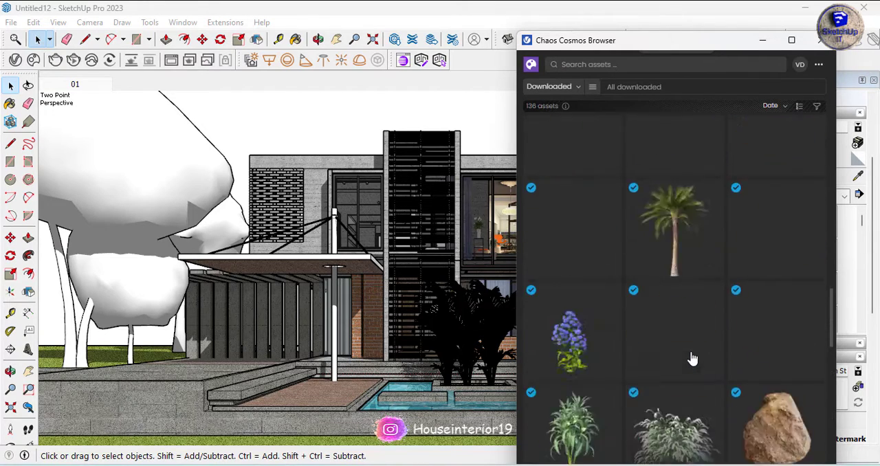
pyautogui.scroll(3, 692, 359)
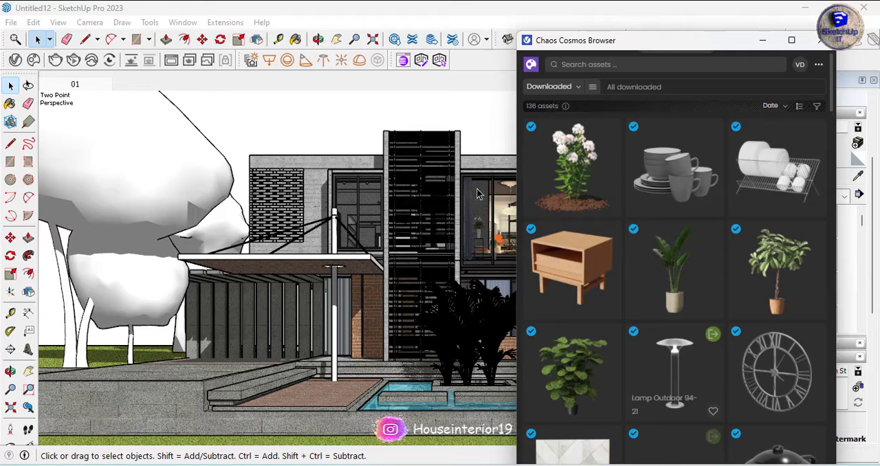
pyautogui.click(534, 68)
pyautogui.click(584, 64)
pyautogui.click(579, 103)
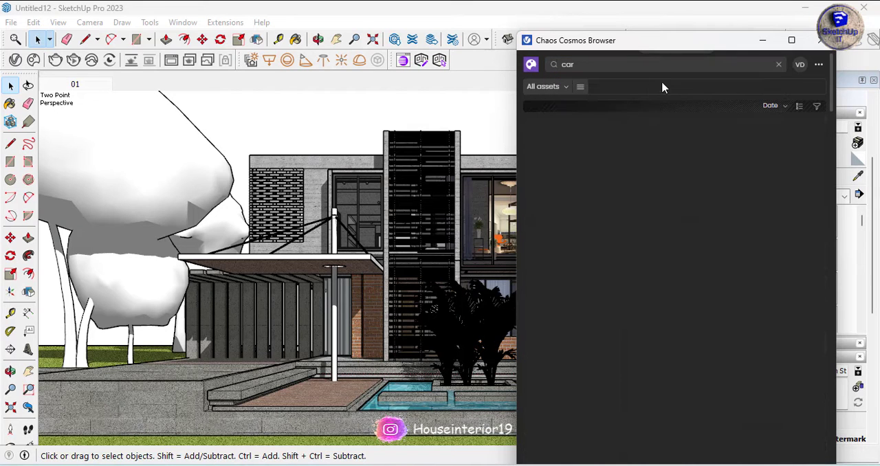
# Start downloading Car 028 and the yellow sports car from the Chaos Cosmos search results
pyautogui.scroll(-10, 696, 186)
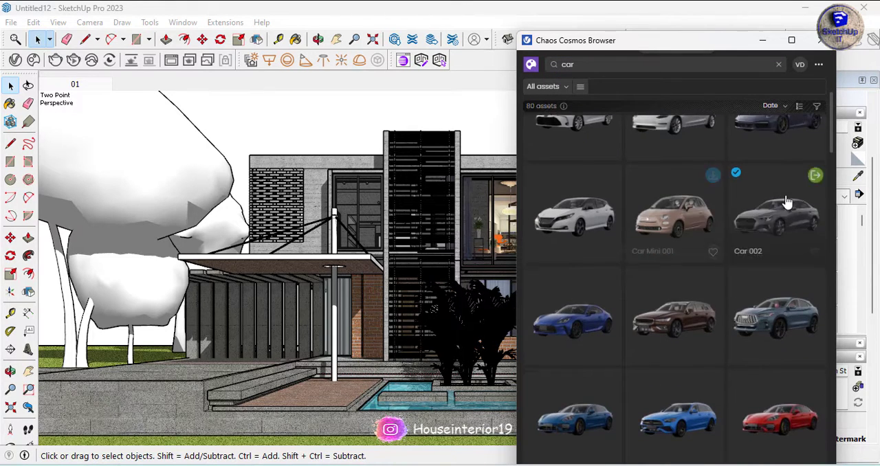
pyautogui.scroll(-2, 787, 201)
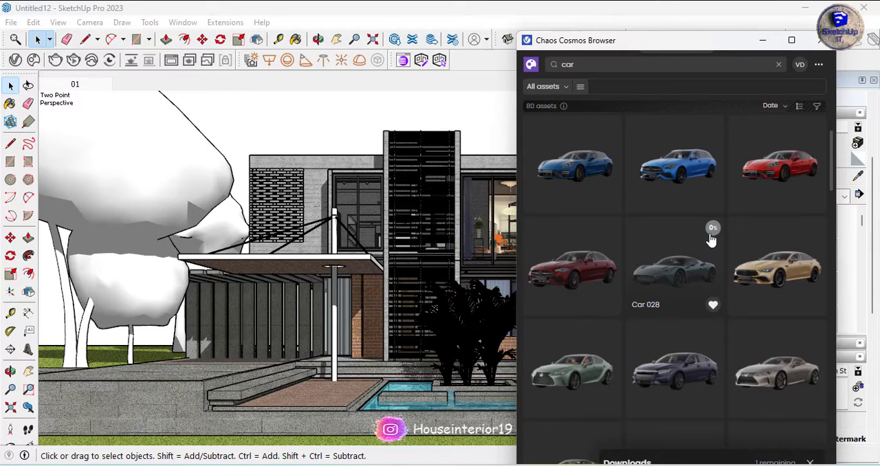
pyautogui.click(349, 108)
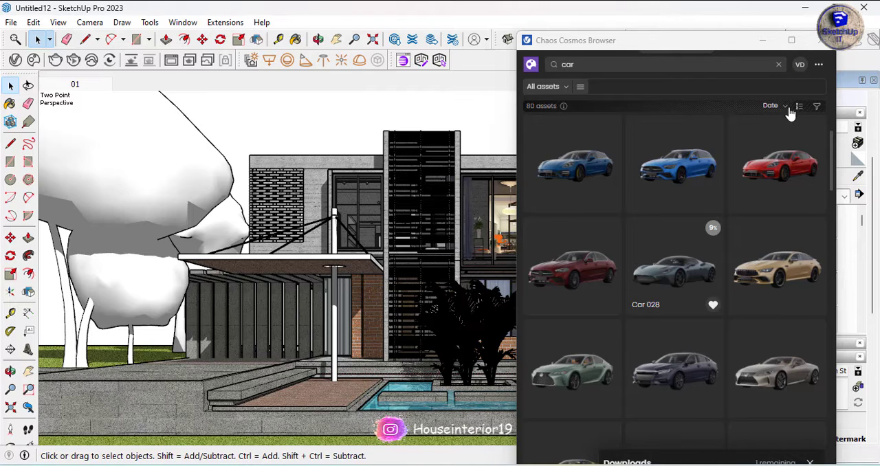
pyautogui.scroll(-6, 727, 279)
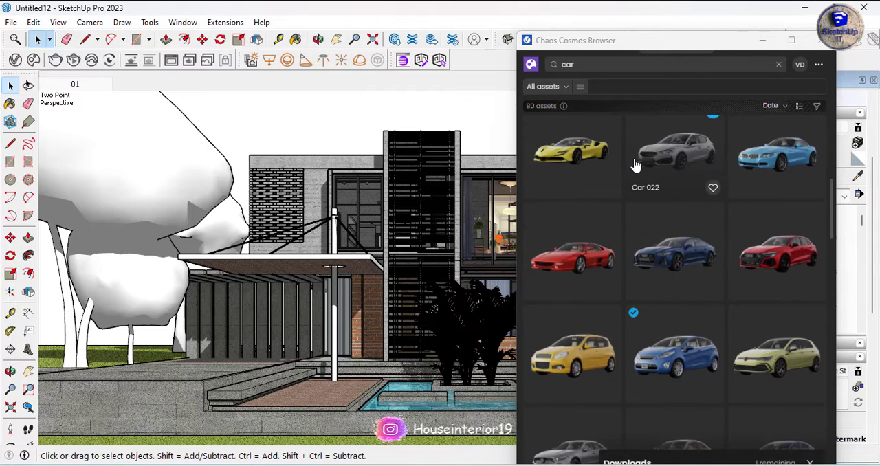
pyautogui.scroll(4, 635, 165)
pyautogui.click(610, 304)
pyautogui.scroll(2, 660, 261)
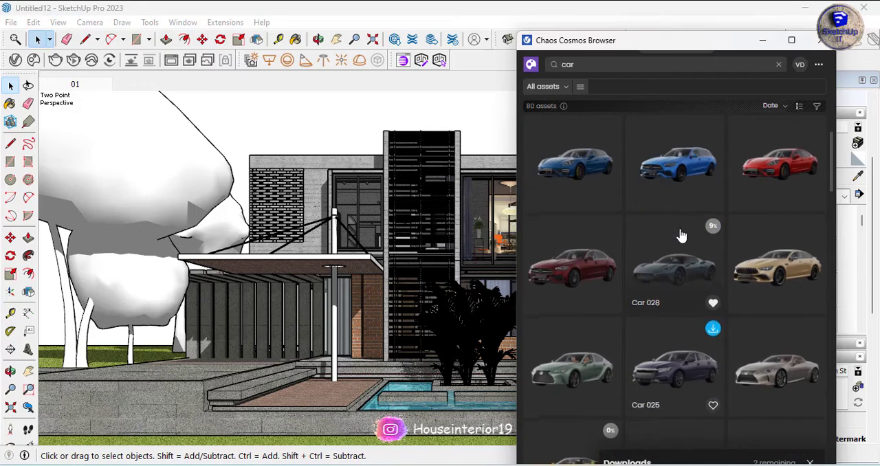
# Check the download progress of Car 028 on its asset page
pyautogui.click(495, 116)
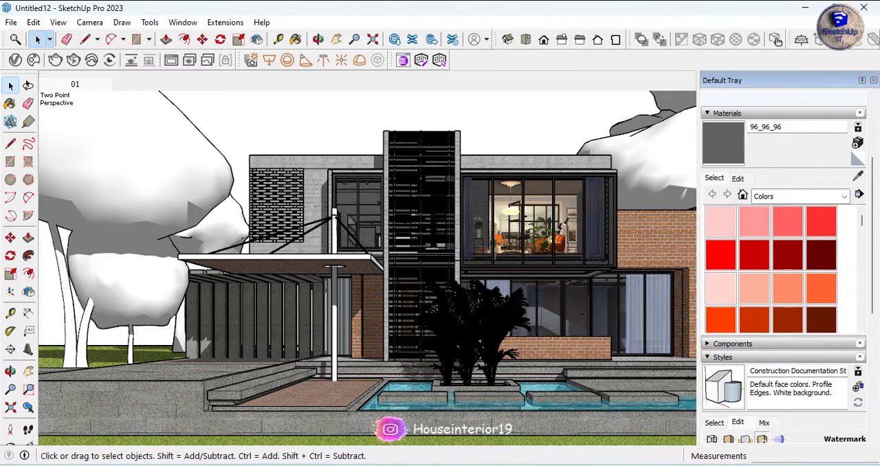
pyautogui.click(33, 60)
pyautogui.click(677, 186)
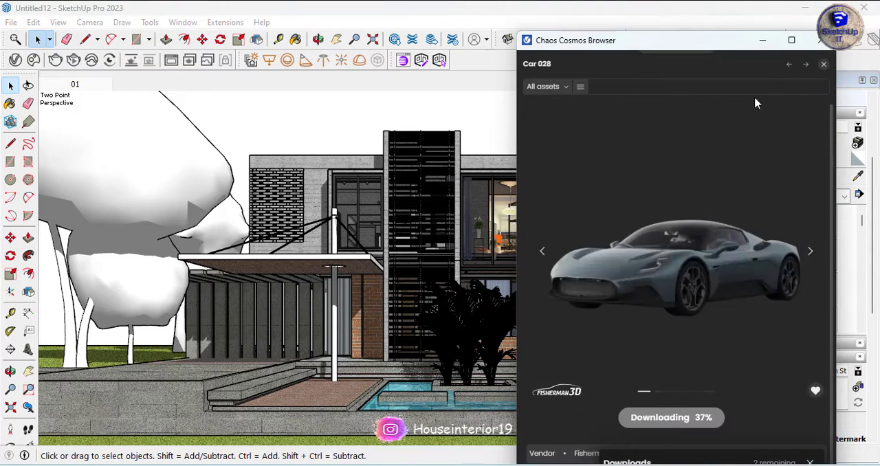
pyautogui.click(822, 64)
# Import Car 002 from the downloaded Chaos Cosmos assets and place it on the driveway in front of the slatted carport
pyautogui.click(533, 64)
pyautogui.click(560, 87)
pyautogui.click(560, 124)
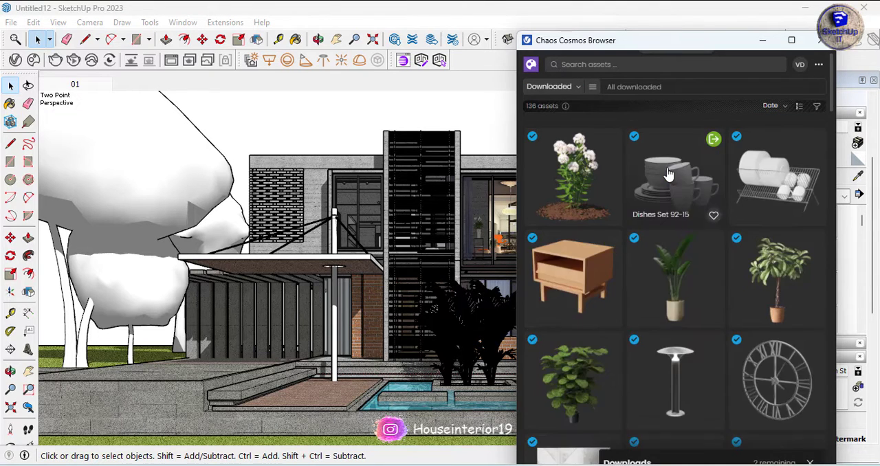
pyautogui.scroll(-5, 668, 174)
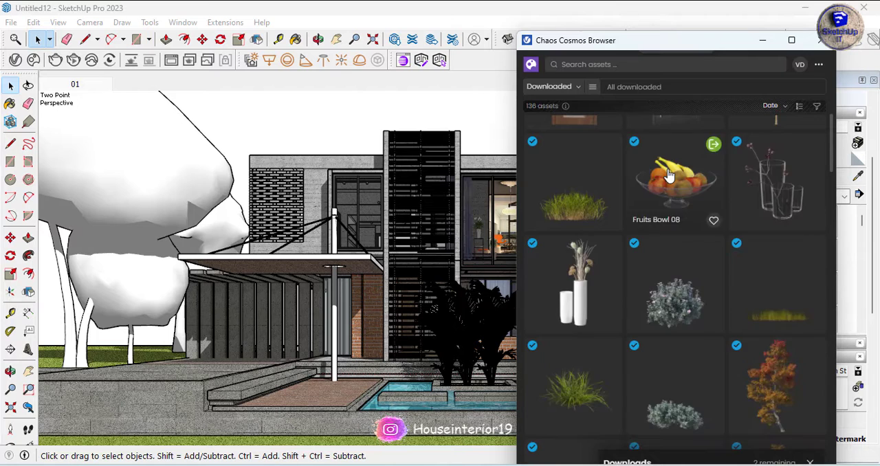
pyautogui.scroll(-6, 668, 175)
pyautogui.scroll(-10, 668, 176)
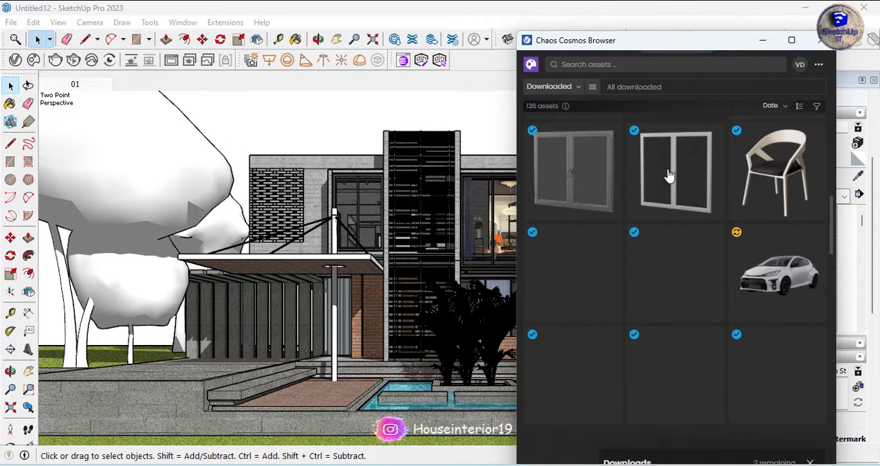
pyautogui.scroll(-5, 668, 176)
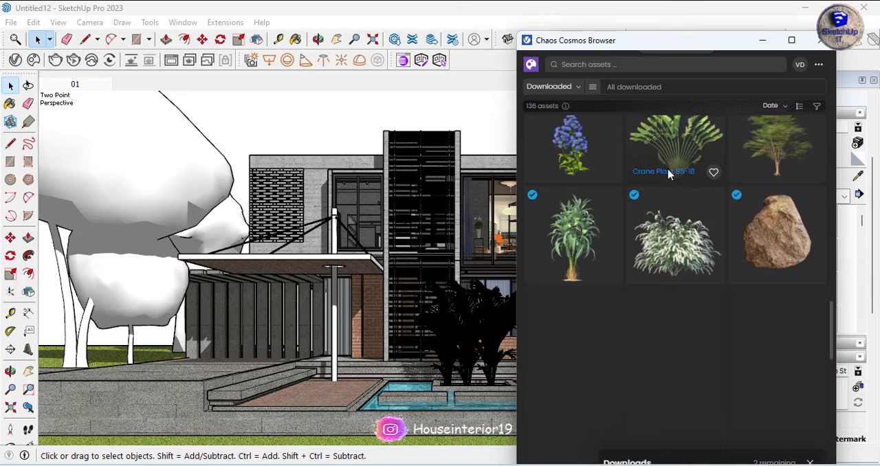
pyautogui.scroll(-3, 668, 175)
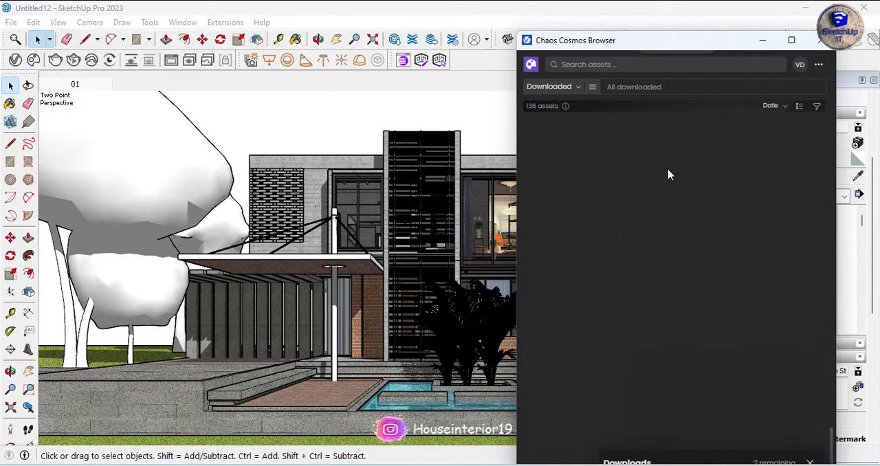
pyautogui.scroll(3, 679, 277)
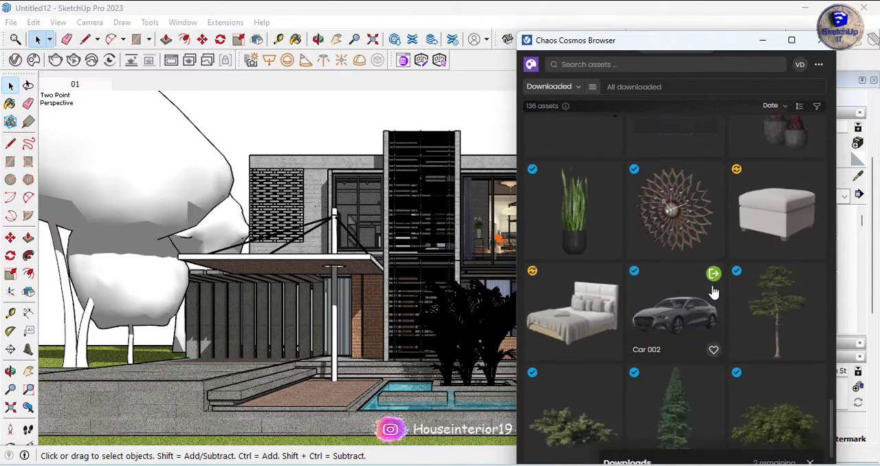
pyautogui.click(714, 274)
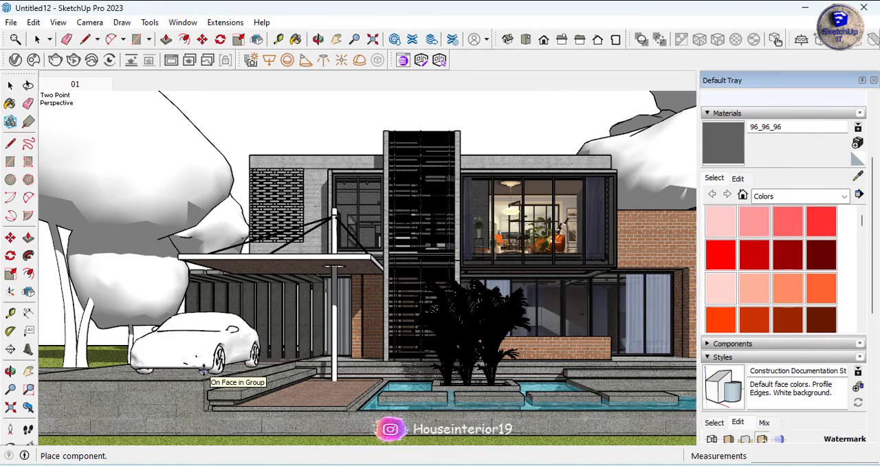
pyautogui.click(204, 369)
# Import the low multi-trunk fan palm from the downloaded Chaos Cosmos assets and place it on the lawn edge beside the car
pyautogui.scroll(-5, 711, 291)
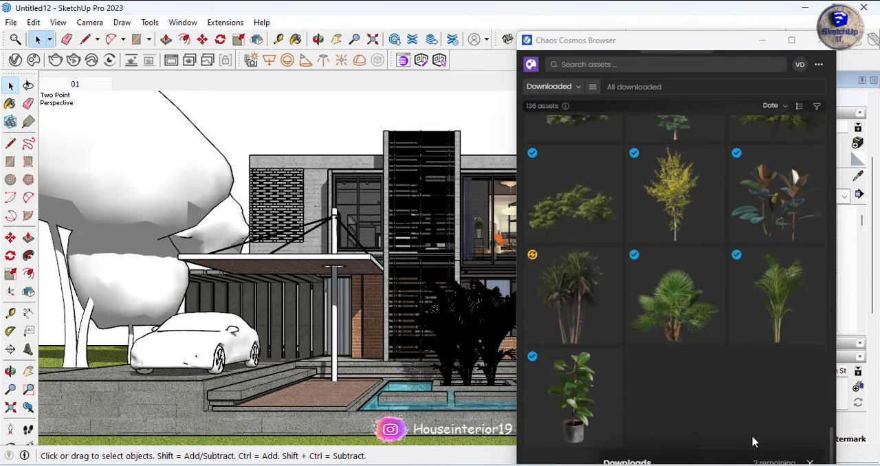
pyautogui.moveTo(608, 51); pyautogui.dragTo(587, 22)
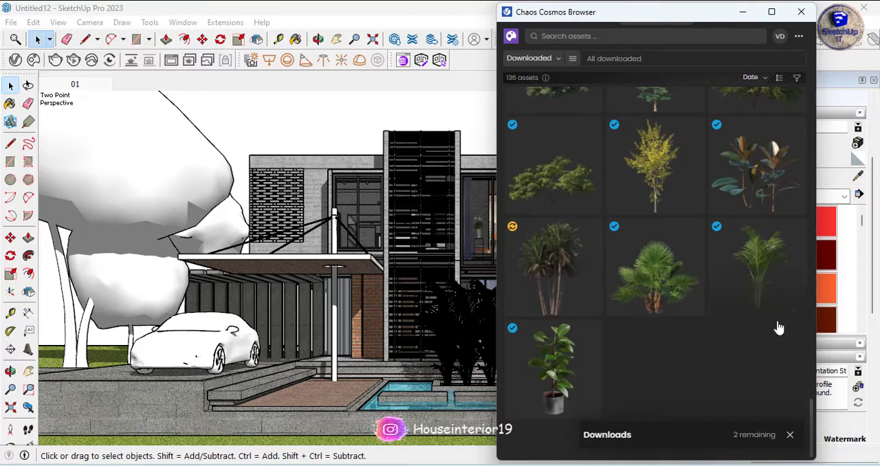
pyautogui.click(698, 240)
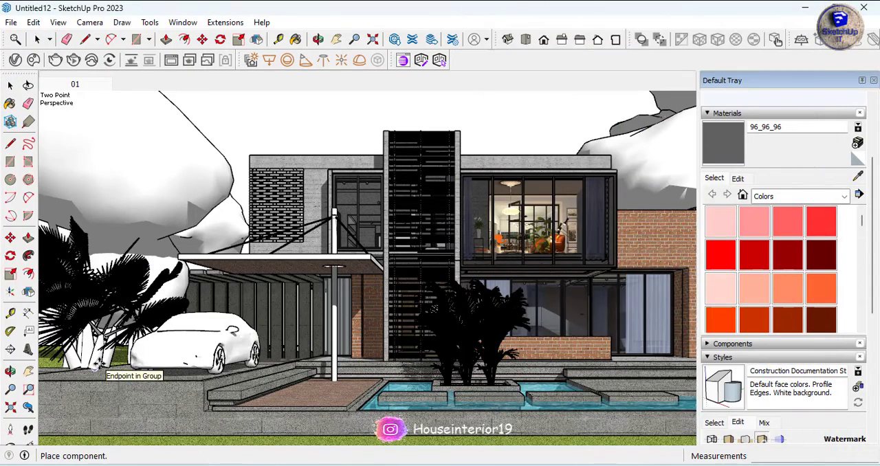
pyautogui.scroll(6, 98, 364)
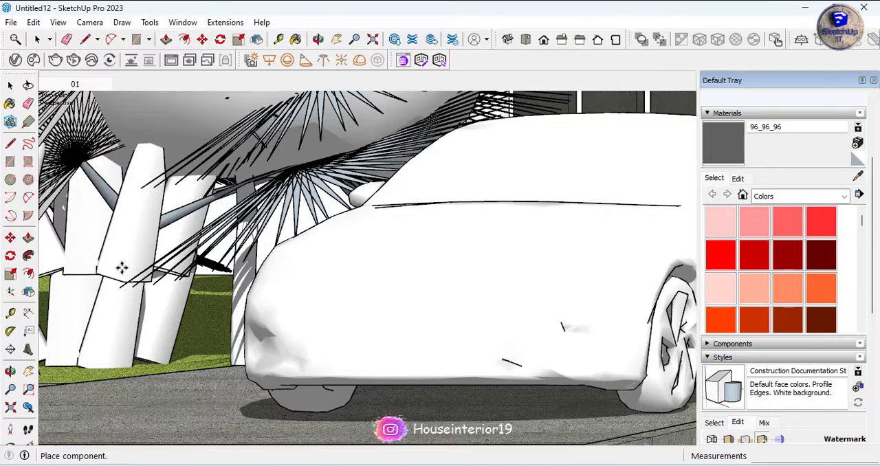
pyautogui.click(122, 268)
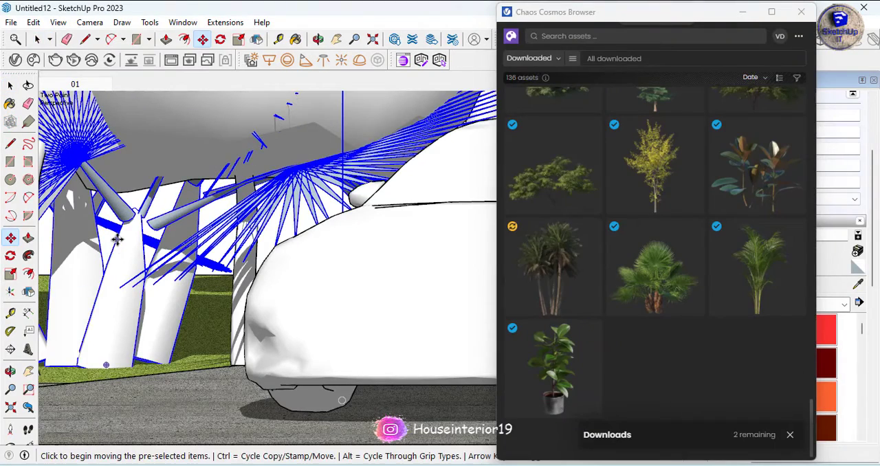
# Move the fan palm vertically down into the lawn, return to scene 01 and close the asset browser
pyautogui.click(117, 239)
pyautogui.click(121, 266)
pyautogui.press('space')
pyautogui.click(97, 86)
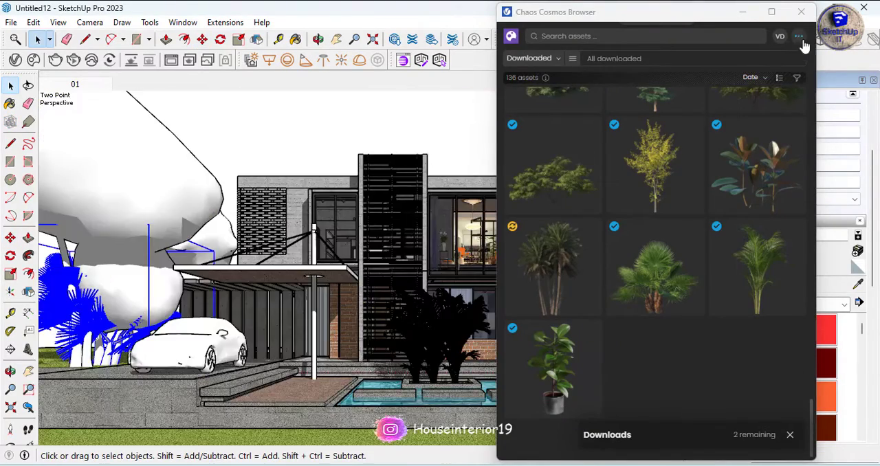
pyautogui.click(801, 12)
pyautogui.click(483, 142)
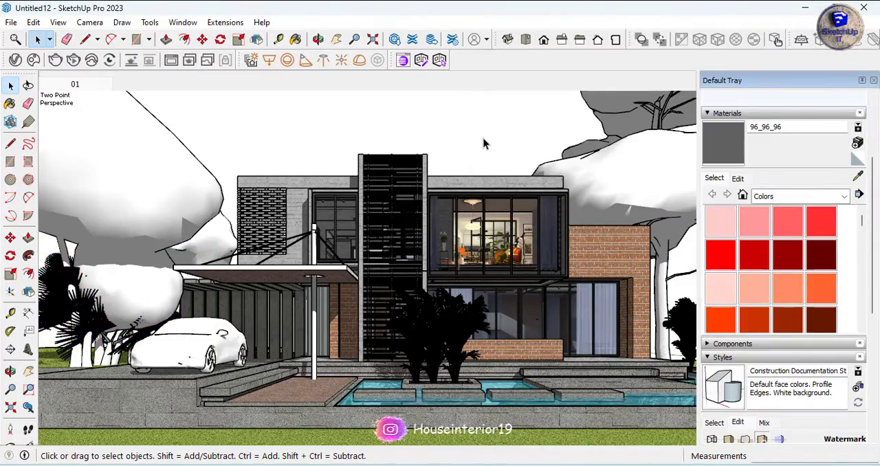
# Copy the parked car sideways across the driveway so the duplicate stands beside the original
pyautogui.moveTo(316, 317); pyautogui.dragTo(325, 382, button='middle')
pyautogui.scroll(-5, 319, 323)
pyautogui.scroll(5, 326, 362)
pyautogui.scroll(-4, 334, 353)
pyautogui.scroll(4, 288, 308)
pyautogui.click(288, 309)
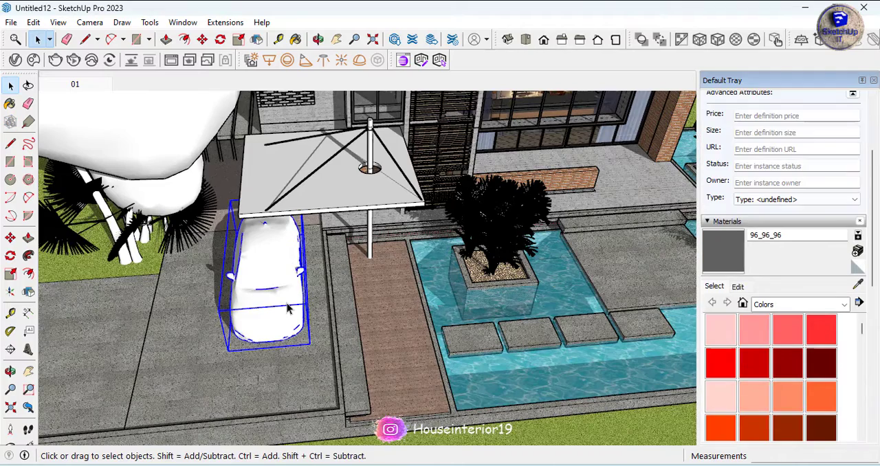
pyautogui.click(218, 380)
pyautogui.press('ctrl')
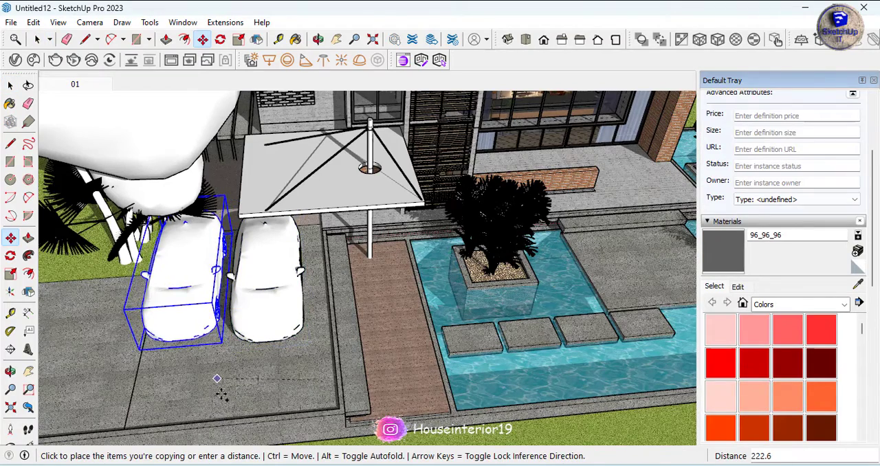
pyautogui.click(219, 385)
# Move the duplicate car about 368 along the driveway, away from the house, ahead of the original
pyautogui.click(187, 223)
pyautogui.click(181, 315)
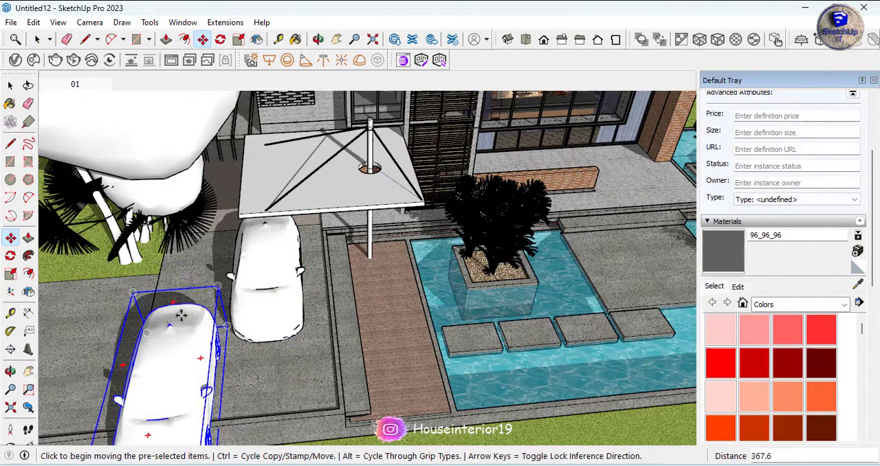
pyautogui.click(176, 301)
# Select both cars, move them together along the driveway away from the pool, and return to scene 01
pyautogui.click(285, 349)
pyautogui.moveTo(285, 360); pyautogui.dragTo(527, 355, button='middle')
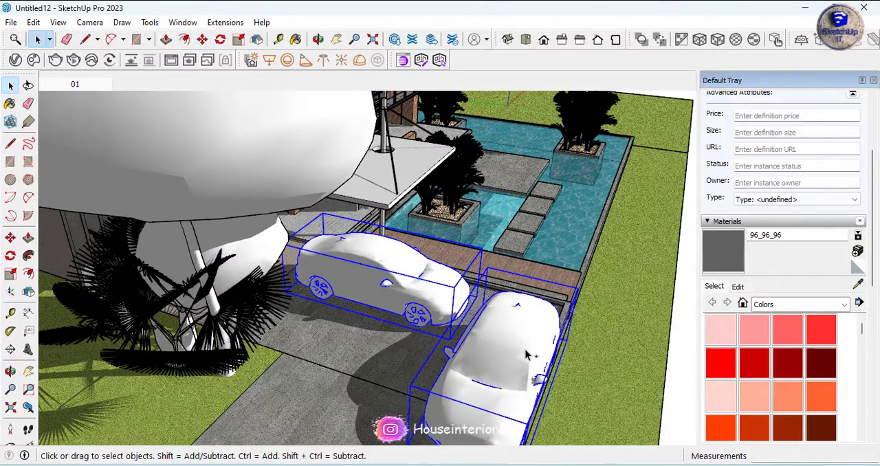
pyautogui.click(382, 413)
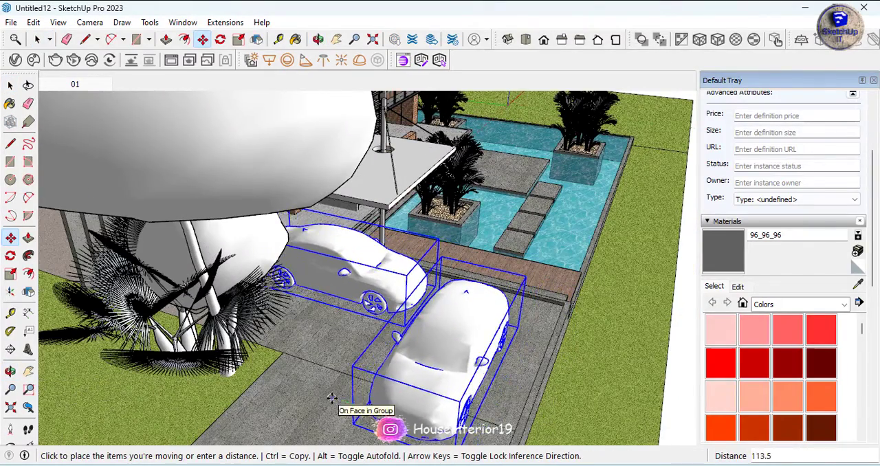
pyautogui.press('space')
pyautogui.click(76, 84)
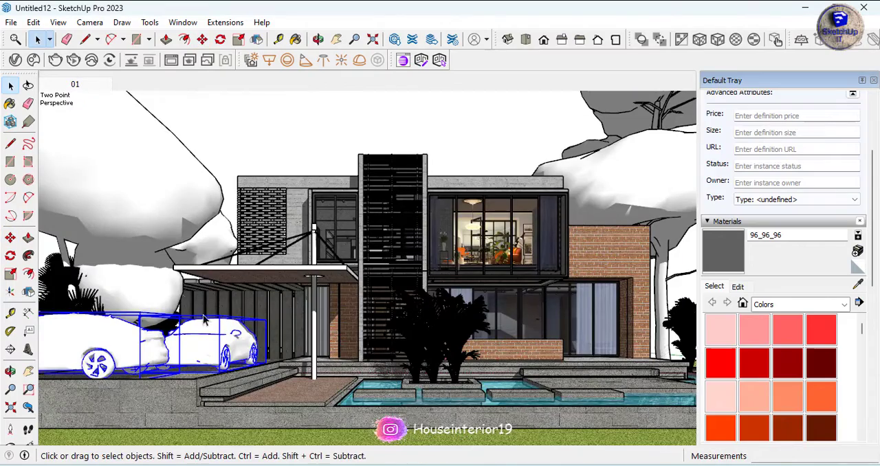
# Inspect the contact between the front car's wheel and the driveway paving, and return to scene 01
pyautogui.click(320, 125)
pyautogui.scroll(10, 98, 385)
pyautogui.moveTo(120, 367); pyautogui.dragTo(175, 361, button='middle')
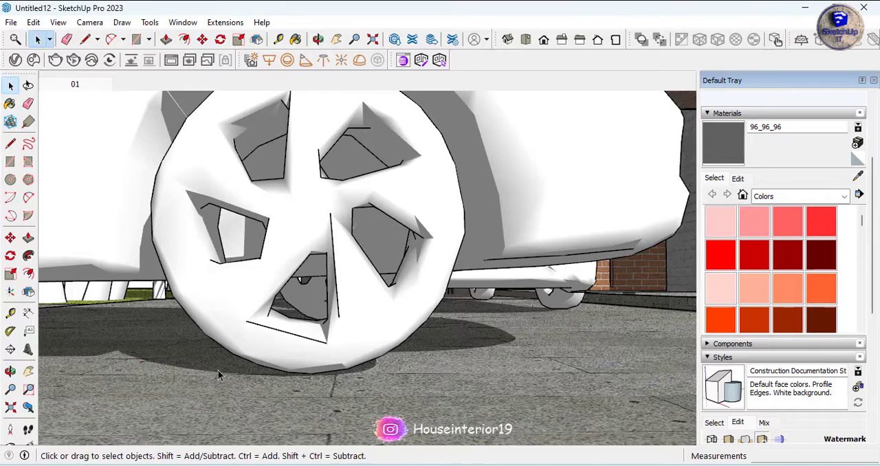
pyautogui.scroll(10, 289, 370)
pyautogui.moveTo(291, 370); pyautogui.dragTo(253, 310, button='middle')
pyautogui.click(75, 84)
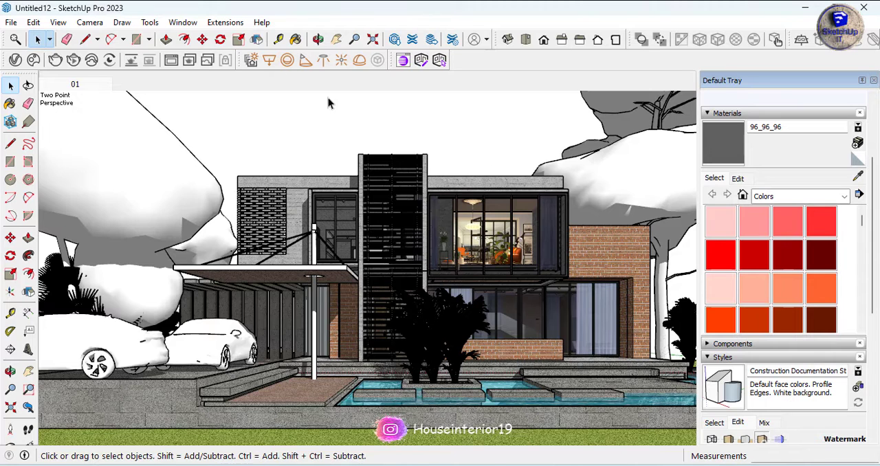
# Enable the Shadows toolbar and dock it beside the V-Ray toolbars
pyautogui.click(125, 24)
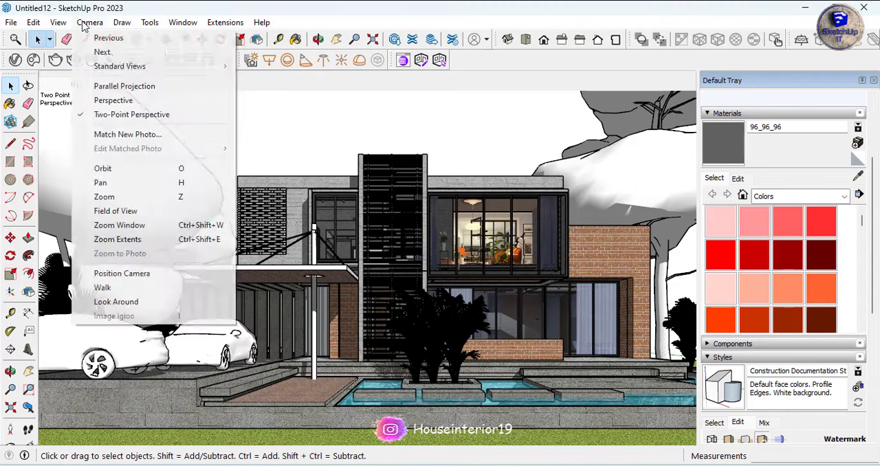
pyautogui.click(57, 22)
pyautogui.click(69, 35)
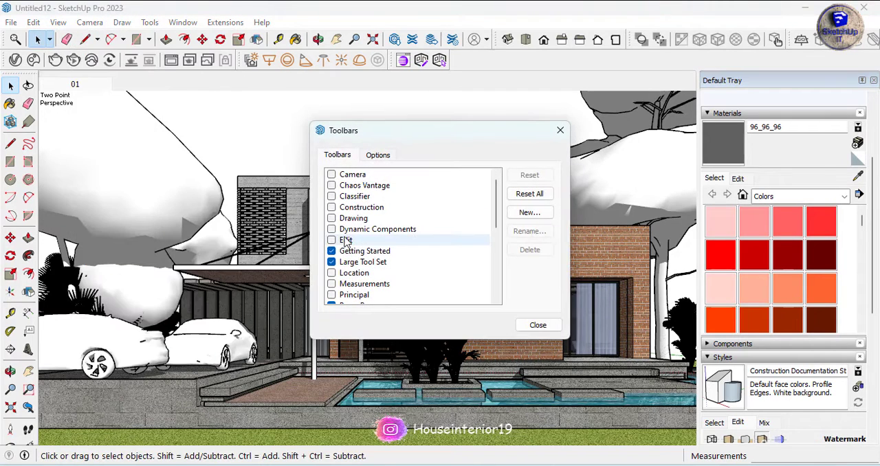
pyautogui.scroll(-2, 337, 275)
pyautogui.click(335, 274)
pyautogui.click(560, 130)
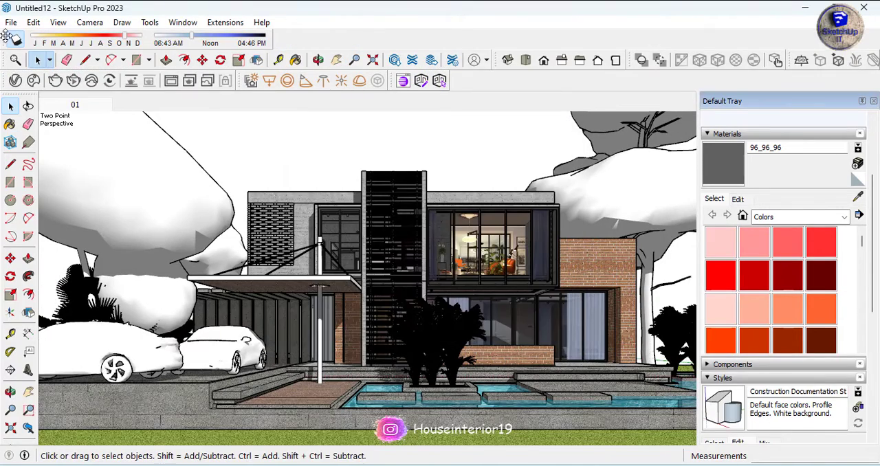
pyautogui.moveTo(490, 70); pyautogui.dragTo(475, 61)
# Turn on shadows and set the sun to April at the end of the day, near 06:47 PM
pyautogui.click(465, 62)
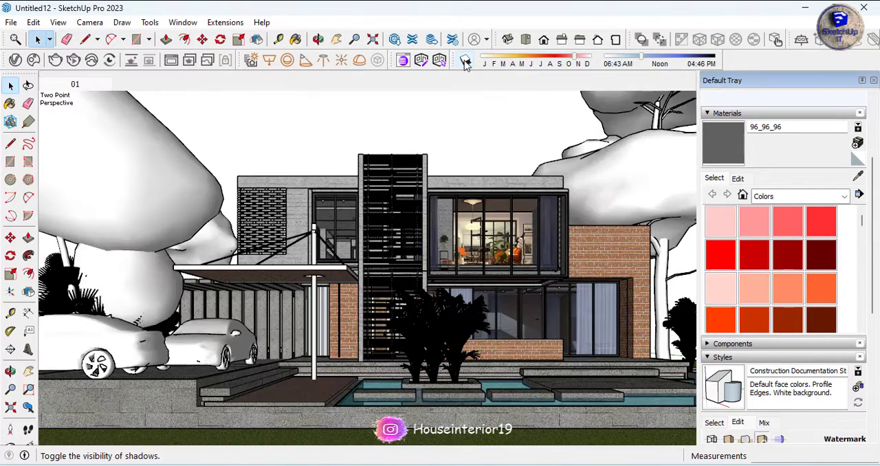
pyautogui.click(465, 63)
pyautogui.click(465, 61)
pyautogui.click(465, 61)
pyautogui.moveTo(575, 57); pyautogui.dragTo(517, 63)
pyautogui.moveTo(644, 61); pyautogui.dragTo(715, 60)
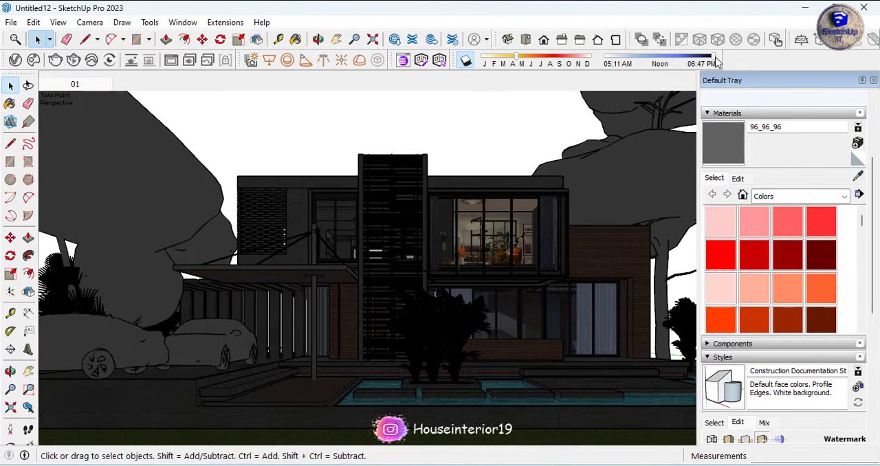
pyautogui.moveTo(716, 61); pyautogui.dragTo(712, 62)
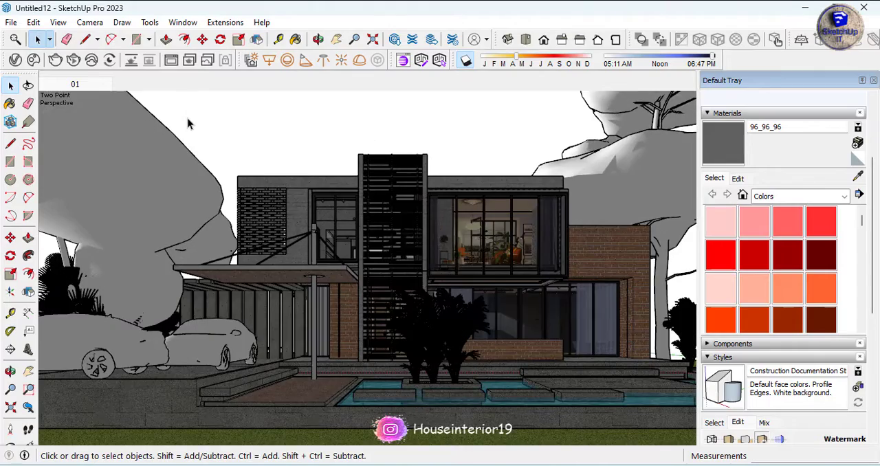
# Open the V-Ray render settings and review the camera type and exposure options
pyautogui.moveTo(334, 220)
pyautogui.mouseDown(button='middle')
pyautogui.moveTo(120, 213)
pyautogui.moveTo(66, 223)
pyautogui.moveTo(120, 201)
pyautogui.mouseUp(button='middle')
pyautogui.click(15, 60)
pyautogui.moveTo(376, 19); pyautogui.dragTo(205, 27)
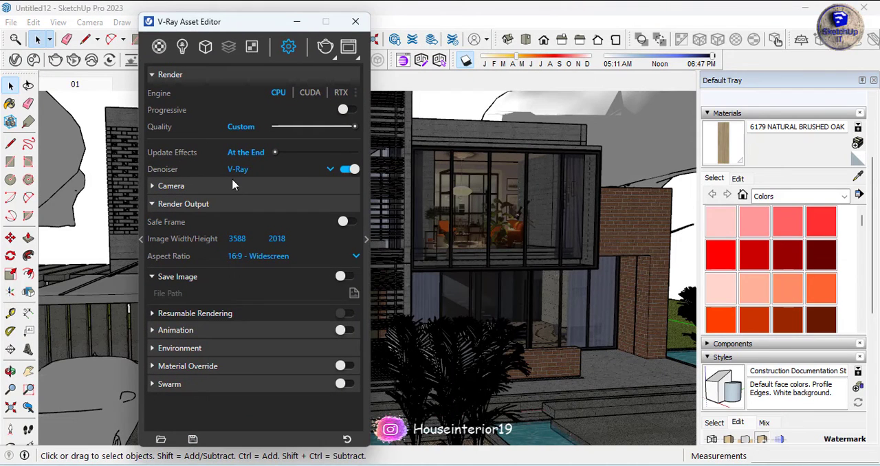
pyautogui.click(220, 195)
pyautogui.click(273, 204)
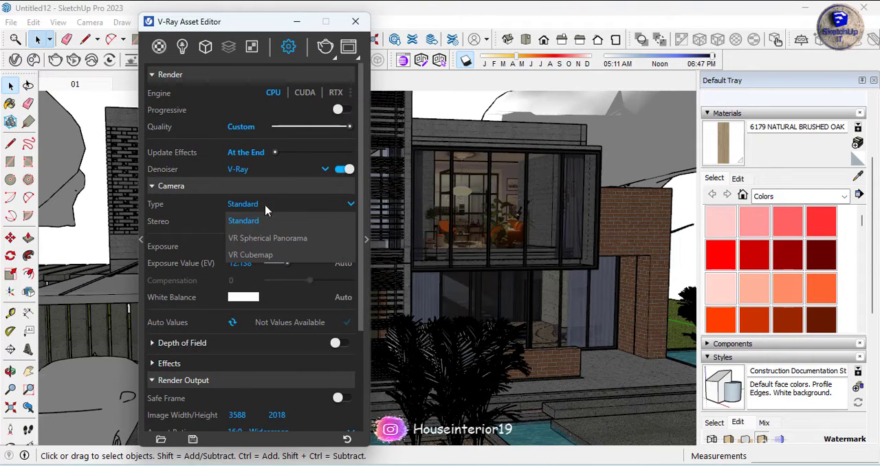
pyautogui.click(242, 264)
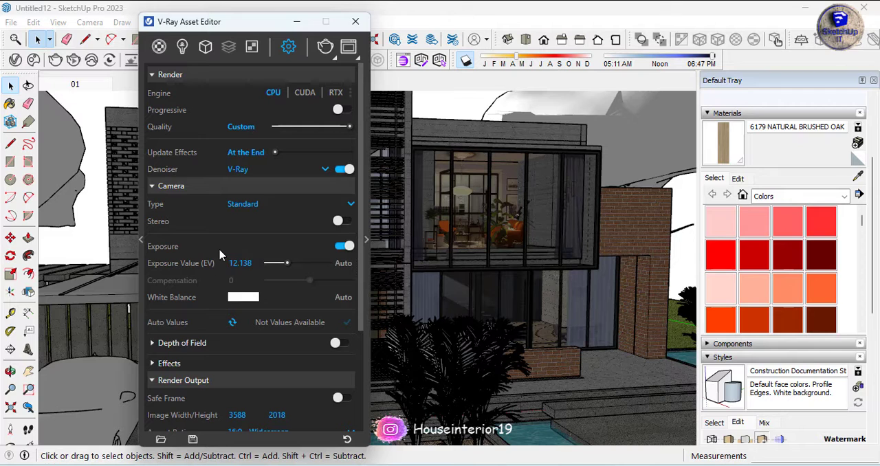
# Review the render output, resumable rendering, animation, environment and material override settings
pyautogui.scroll(-3, 254, 278)
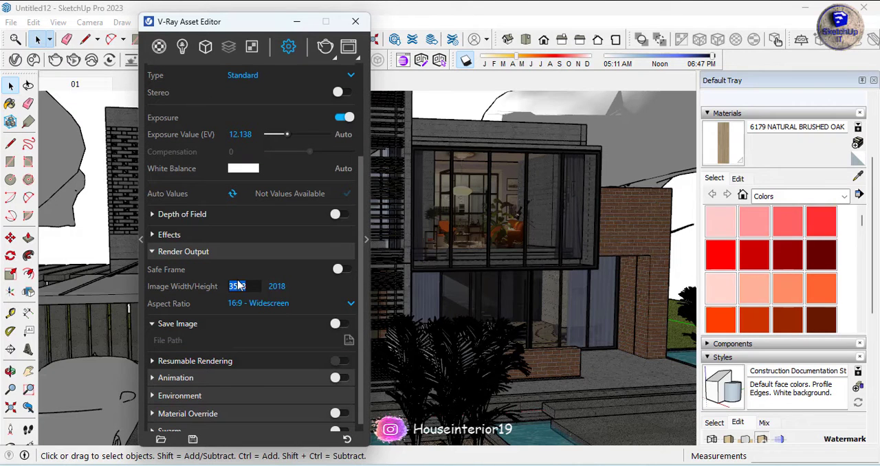
pyautogui.click(229, 365)
pyautogui.click(218, 355)
pyautogui.scroll(-2, 311, 283)
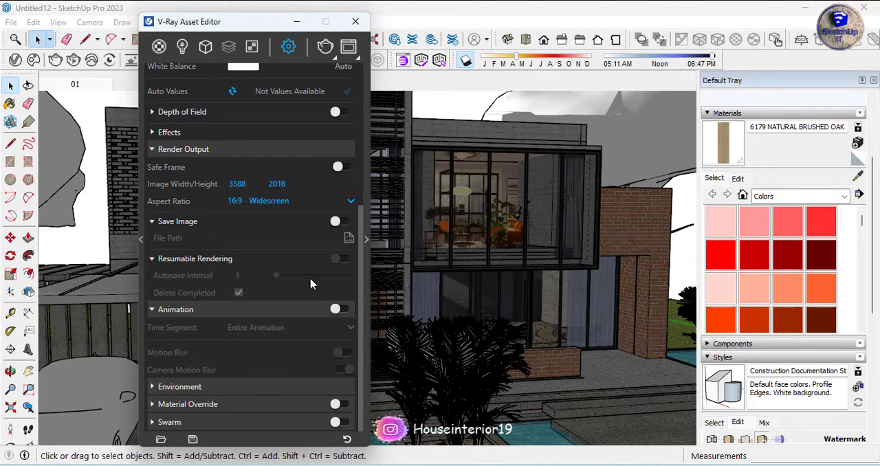
pyautogui.click(207, 386)
pyautogui.scroll(-3, 261, 287)
pyautogui.click(248, 407)
pyautogui.scroll(-1, 268, 395)
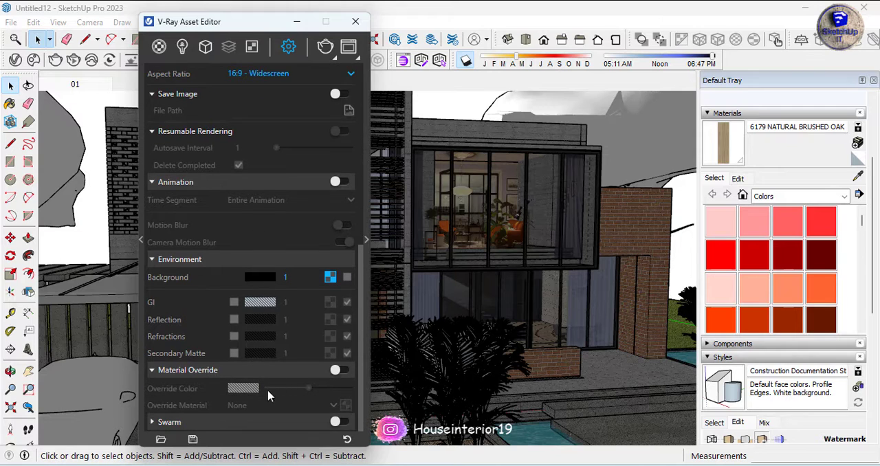
# Show the advanced render parameters and review noise limit, bucket size, subdivs and shading rate
pyautogui.moveTo(274, 18); pyautogui.dragTo(218, 15)
pyautogui.click(310, 236)
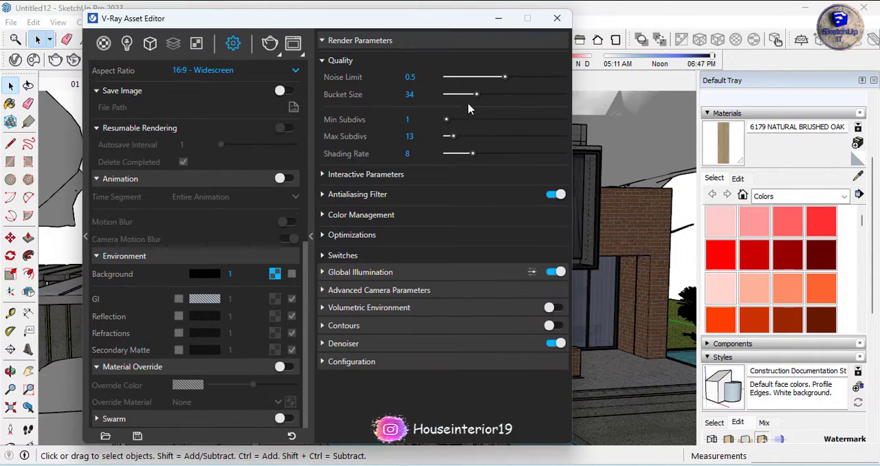
pyautogui.click(349, 43)
pyautogui.click(350, 43)
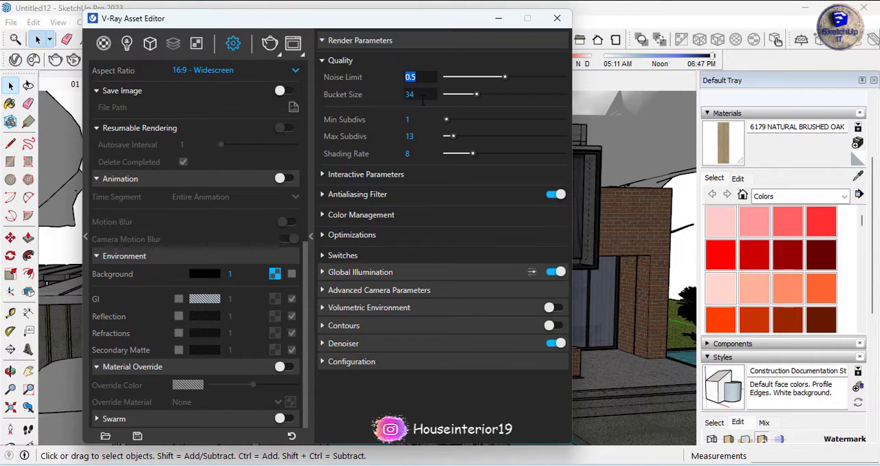
pyautogui.press('Tab')
pyautogui.press('Tab')
pyautogui.press('Tab')
pyautogui.press('Tab')
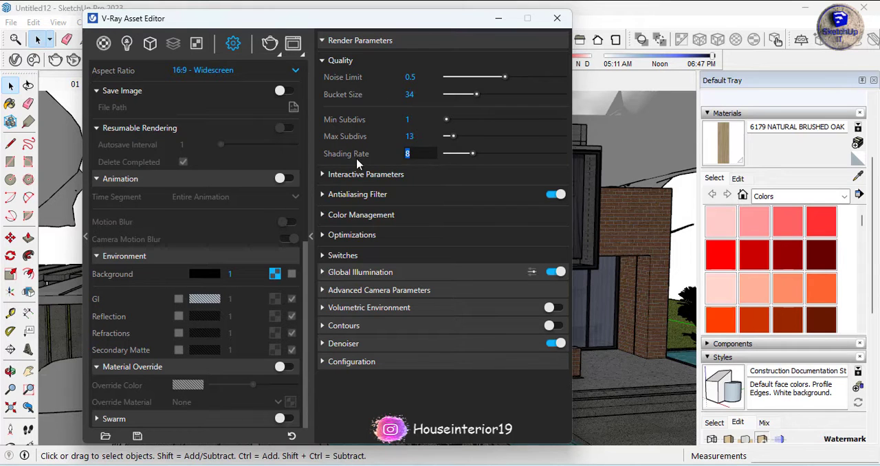
# Review the interactive parameters, antialiasing filter size and type, and color management settings
pyautogui.click(355, 175)
pyautogui.click(358, 246)
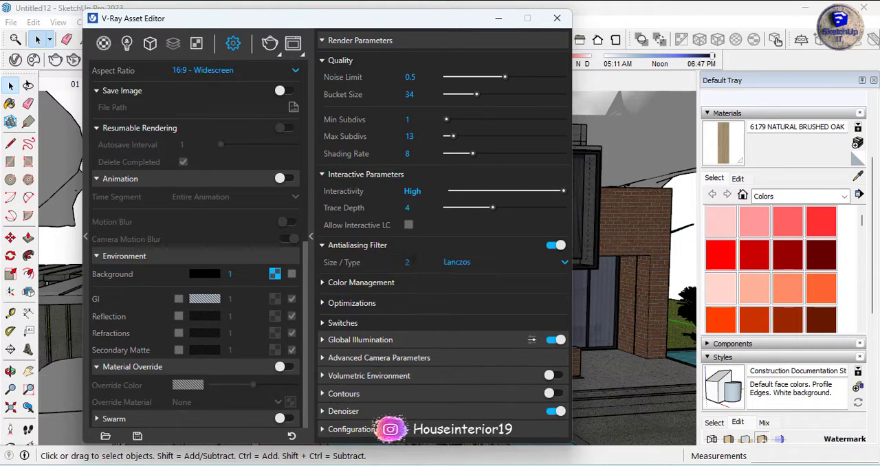
pyautogui.click(426, 261)
pyautogui.click(373, 282)
pyautogui.scroll(-1, 433, 258)
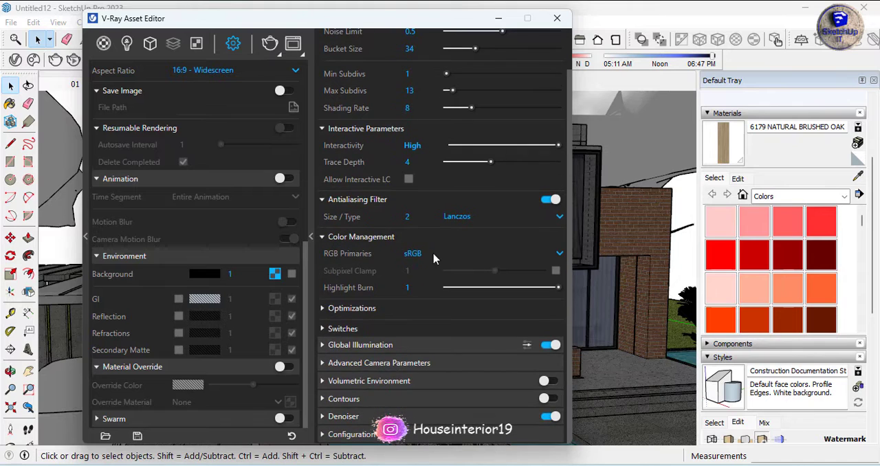
# Review the optimization settings for adaptive lights, opacity depth and max ray intensity
pyautogui.click(340, 312)
pyautogui.scroll(-3, 444, 254)
pyautogui.click(424, 182)
pyautogui.click(424, 216)
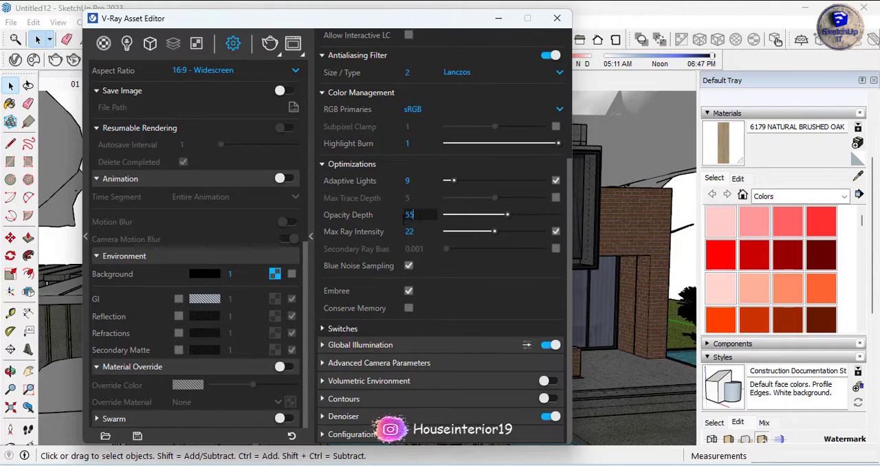
pyautogui.click(424, 231)
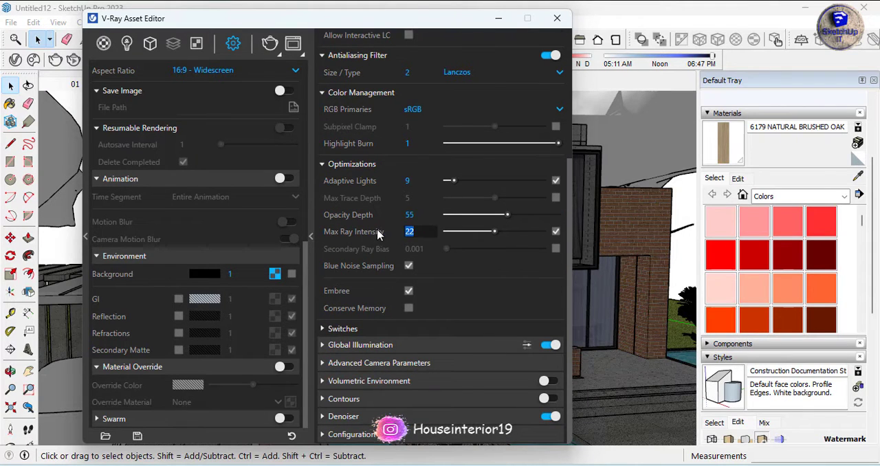
# Review the render switches and the global illumination rays with their irradiance map rates
pyautogui.click(367, 329)
pyautogui.click(402, 342)
pyautogui.scroll(-5, 426, 217)
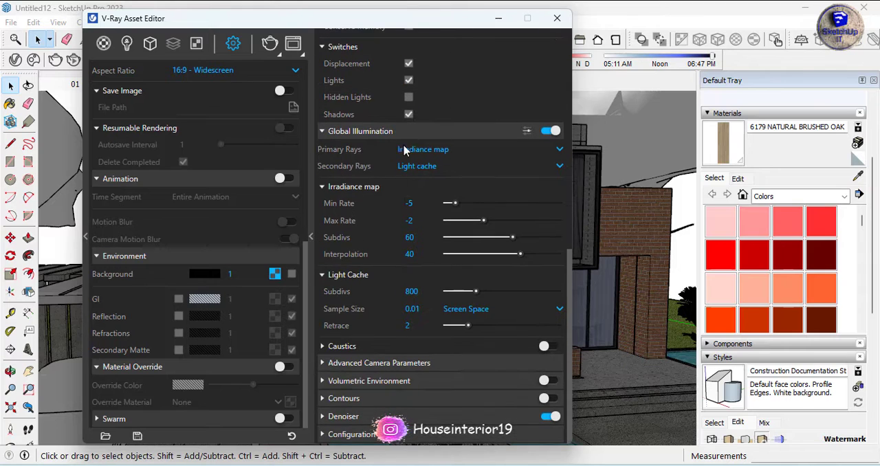
pyautogui.press('Tab')
pyautogui.press('Tab')
pyautogui.press('Tab')
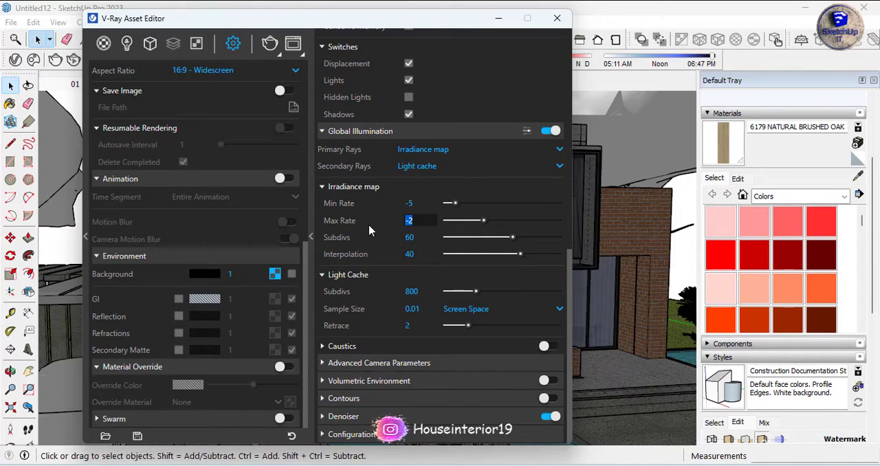
# Review the light cache subdivs, sample size and retrace, and expand the caustics settings
pyautogui.click(414, 292)
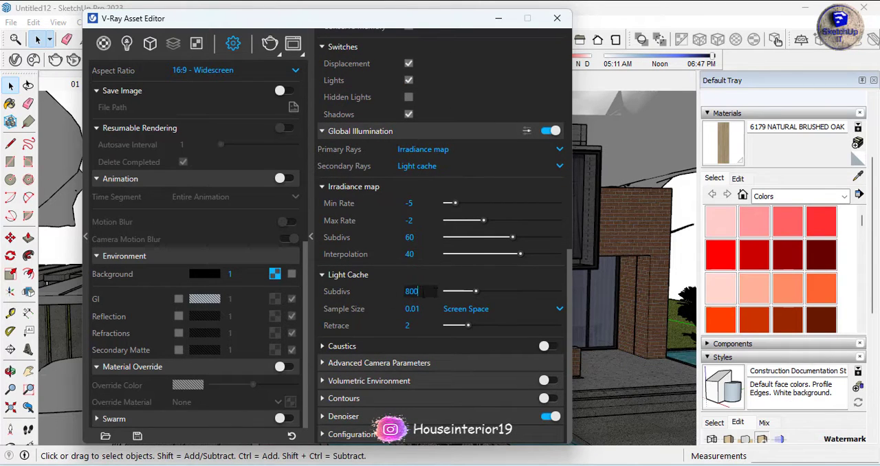
pyautogui.press('Tab')
pyautogui.press('Tab')
pyautogui.click(376, 347)
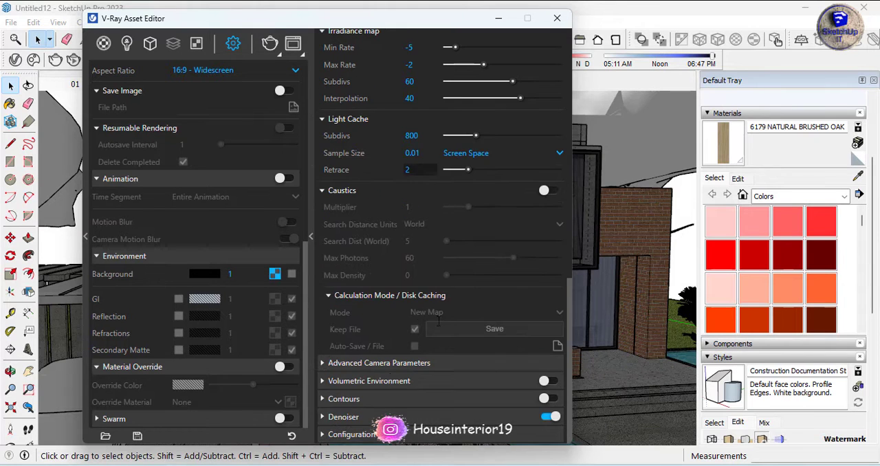
# Set the film sensitivity (ISO) to 120 in the advanced camera parameters
pyautogui.click(382, 365)
pyautogui.moveTo(429, 289); pyautogui.dragTo(397, 290)
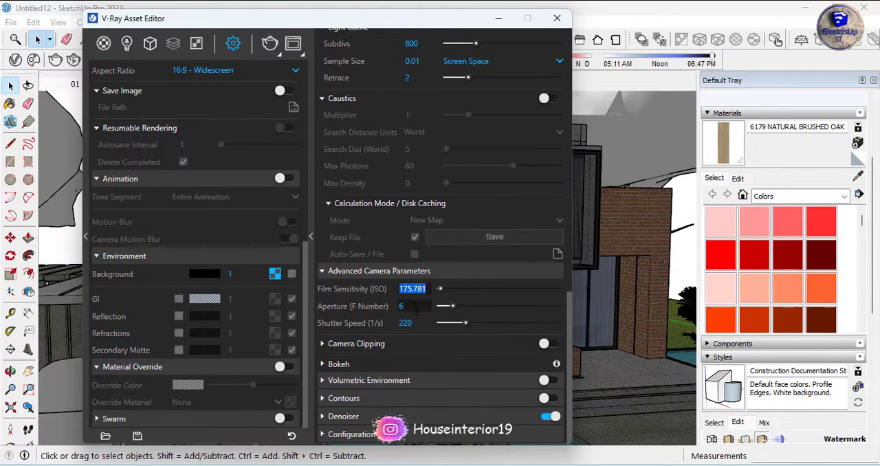
pyautogui.write('120')
pyautogui.press('Tab')
# Review the camera clipping, bokeh, volumetric environment, contours and denoiser settings
pyautogui.click(367, 344)
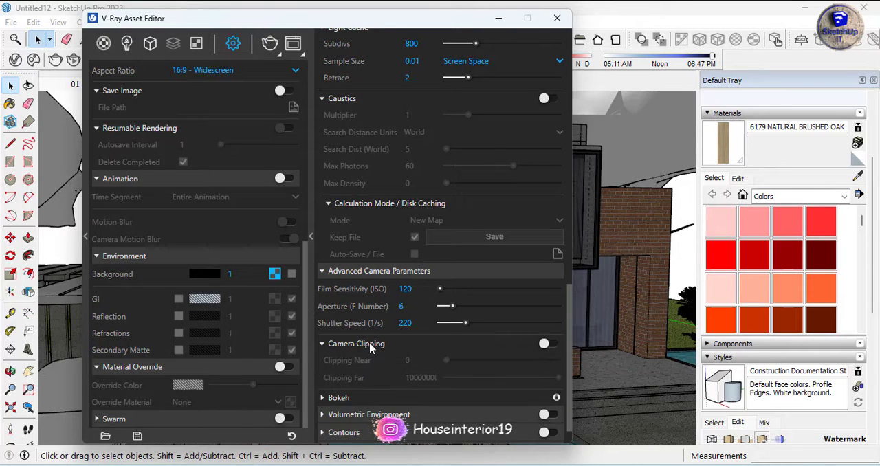
pyautogui.click(340, 362)
pyautogui.click(412, 382)
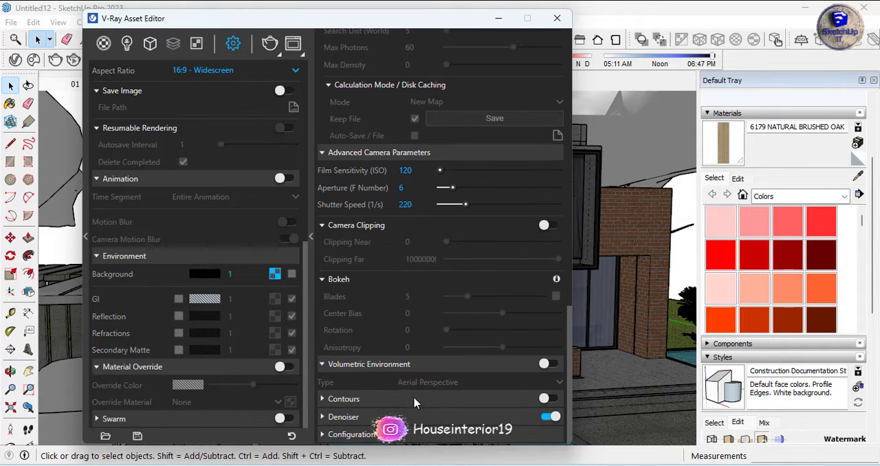
pyautogui.click(411, 398)
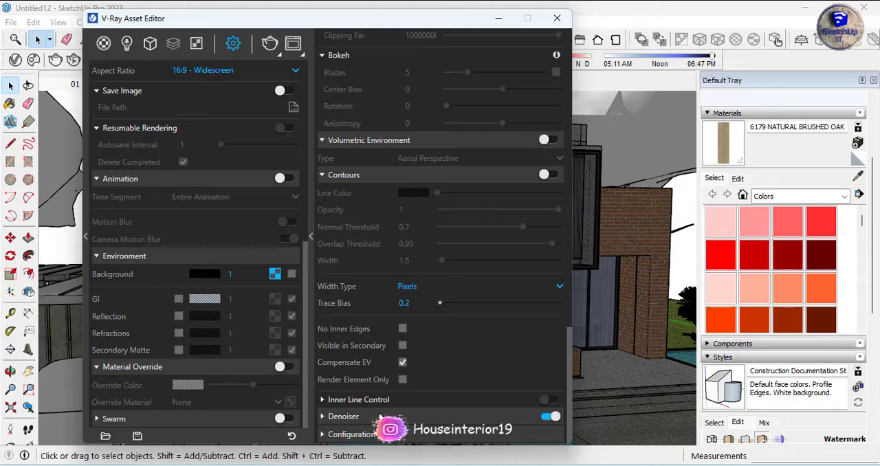
pyautogui.click(351, 417)
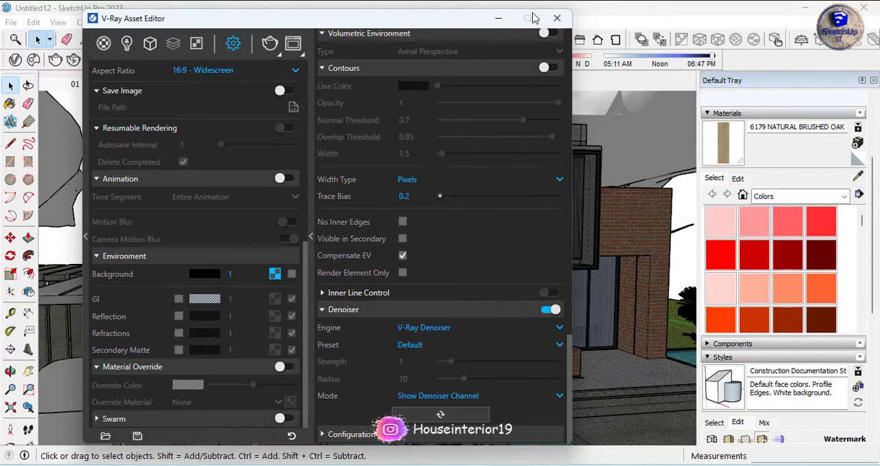
# Return to scene 01 and start a V-Ray production render of the house exterior
pyautogui.click(556, 19)
pyautogui.click(76, 88)
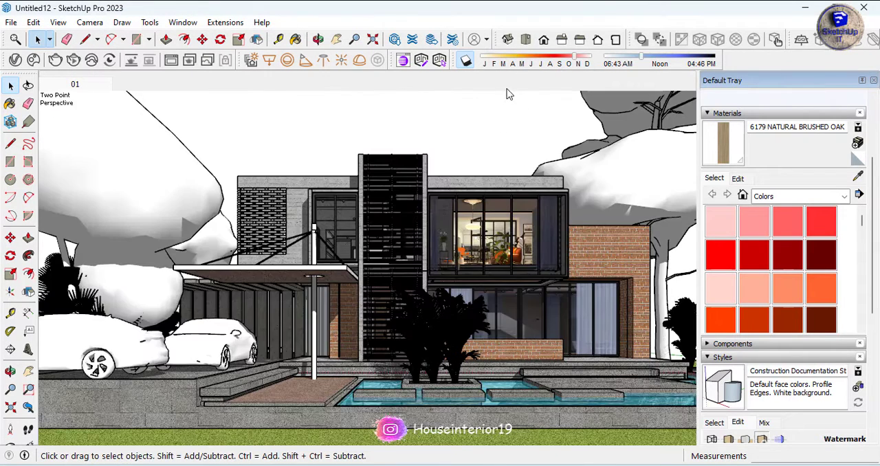
pyautogui.click(55, 60)
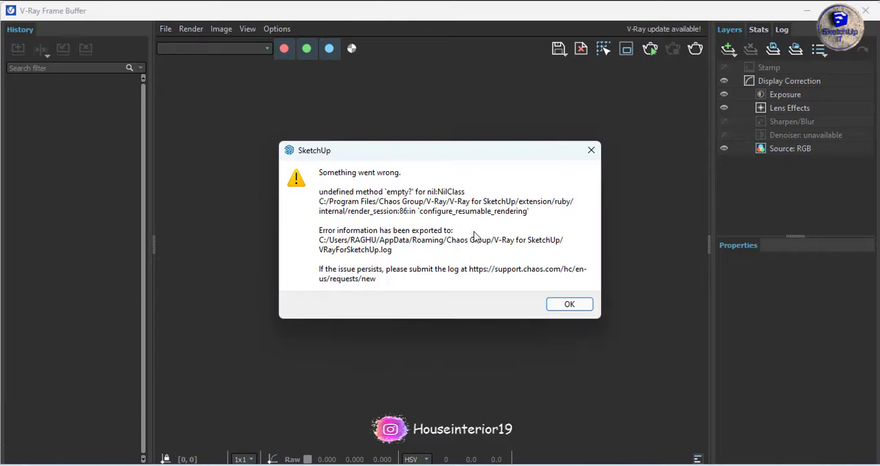
pyautogui.click(583, 310)
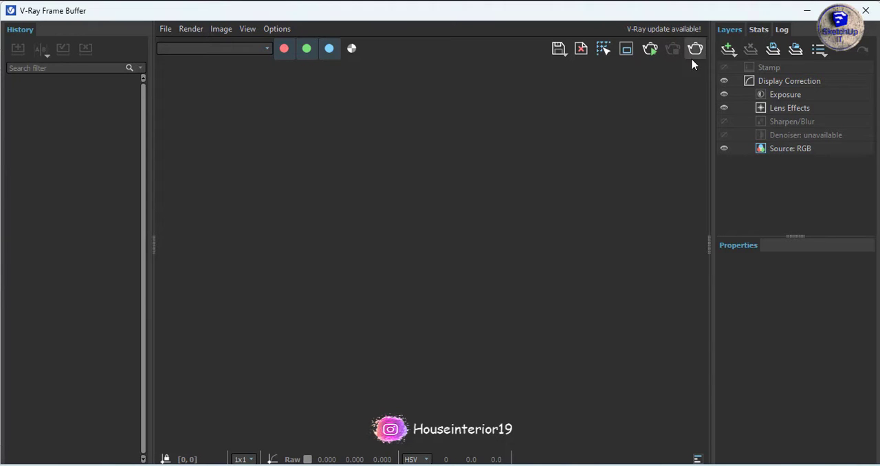
pyautogui.click(866, 11)
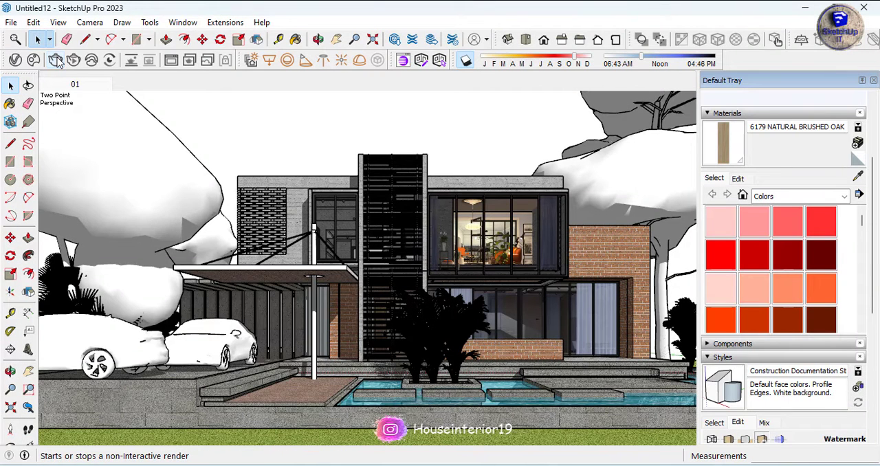
pyautogui.click(59, 61)
pyautogui.click(579, 305)
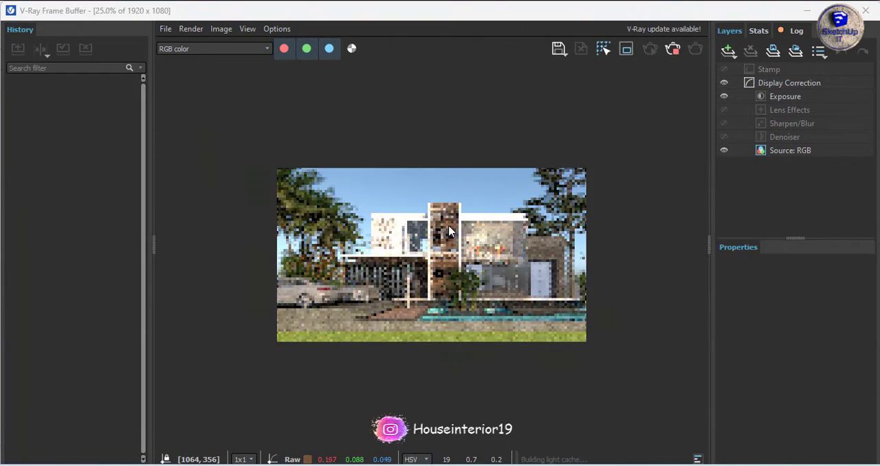
# Examine the sunlit exterior render as it progresses, both as a whole and close up on the facade
pyautogui.scroll(4, 449, 231)
pyautogui.scroll(-2, 449, 231)
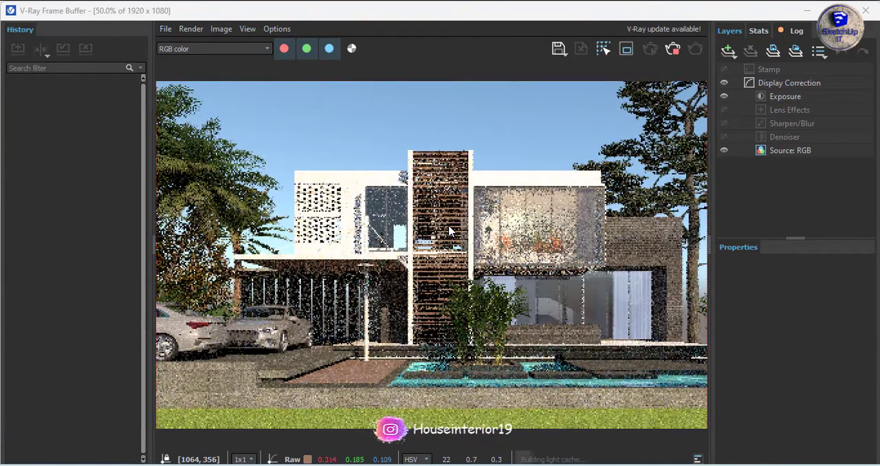
pyautogui.scroll(-2, 478, 216)
pyautogui.scroll(2, 475, 227)
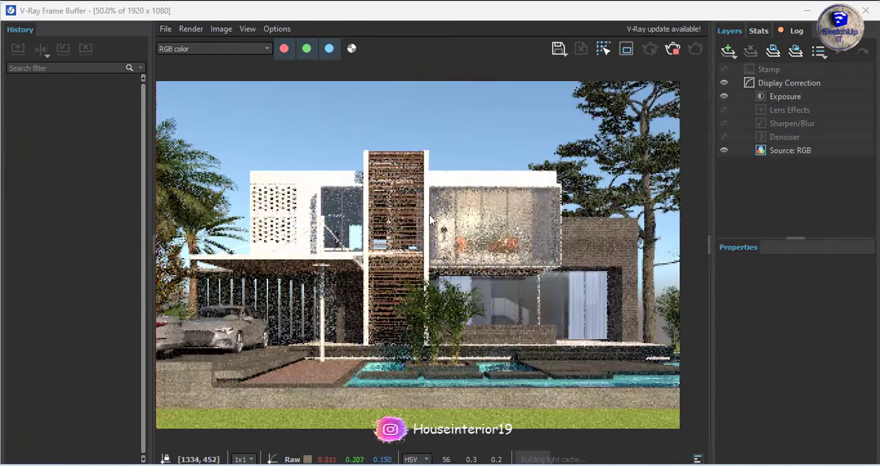
pyautogui.scroll(-2, 473, 231)
pyautogui.scroll(1, 473, 232)
pyautogui.scroll(-1, 481, 226)
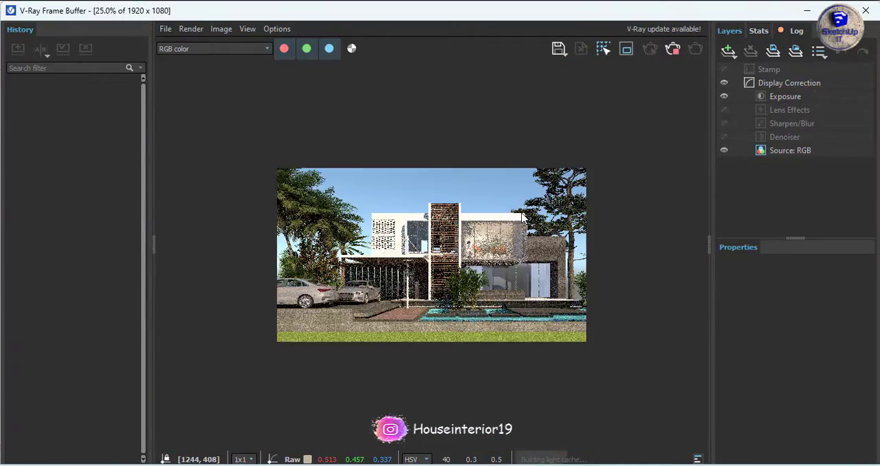
pyautogui.scroll(1, 389, 257)
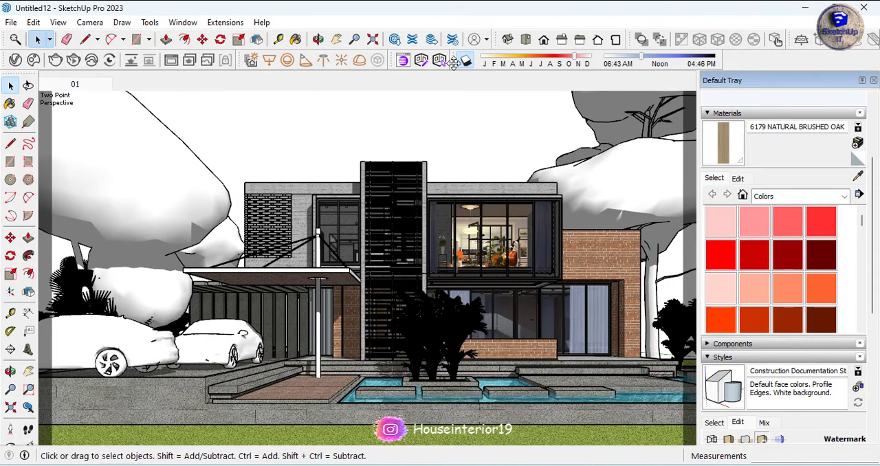
# Remove the shadow settings toolbar and place a V-Ray dome light on the paving in front of the house
pyautogui.moveTo(454, 62); pyautogui.dragTo(430, 124)
pyautogui.click(692, 105)
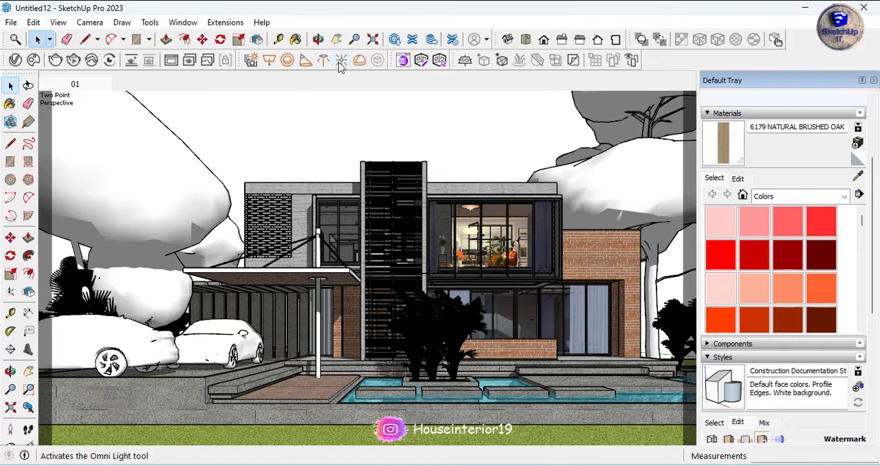
pyautogui.click(359, 60)
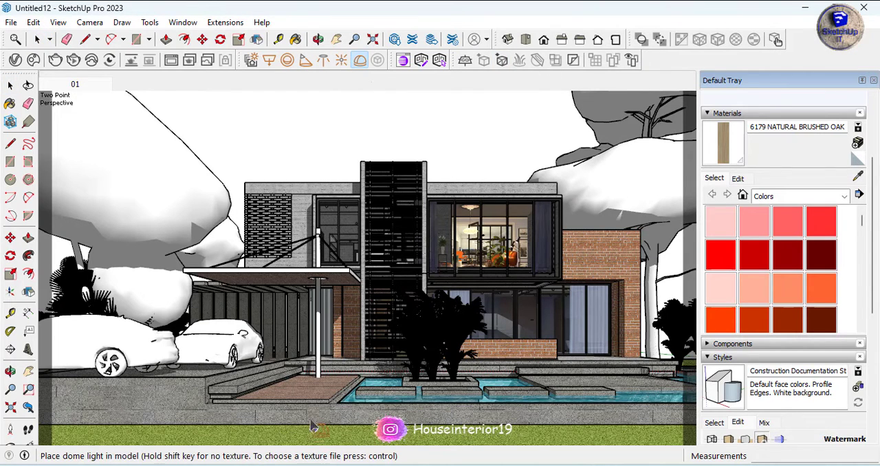
pyautogui.click(306, 397)
# Set the dome light's intensity to 2 in the V-Ray lights list
pyautogui.click(15, 60)
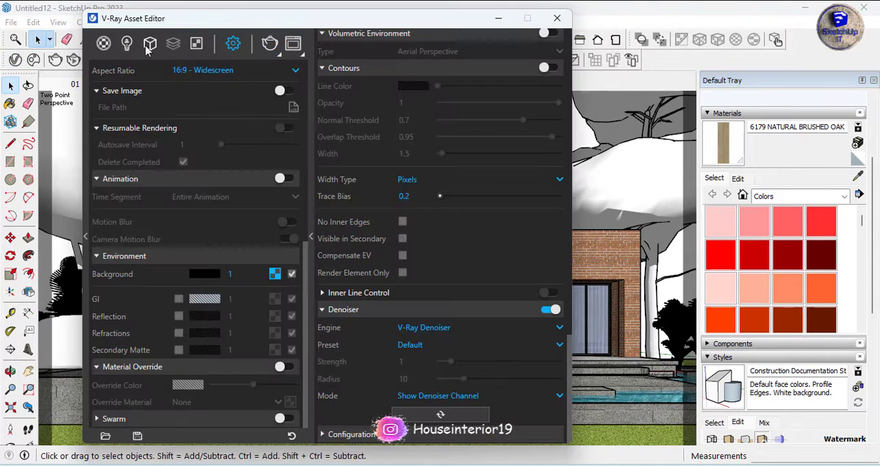
pyautogui.click(127, 43)
pyautogui.moveTo(267, 101); pyautogui.dragTo(206, 105)
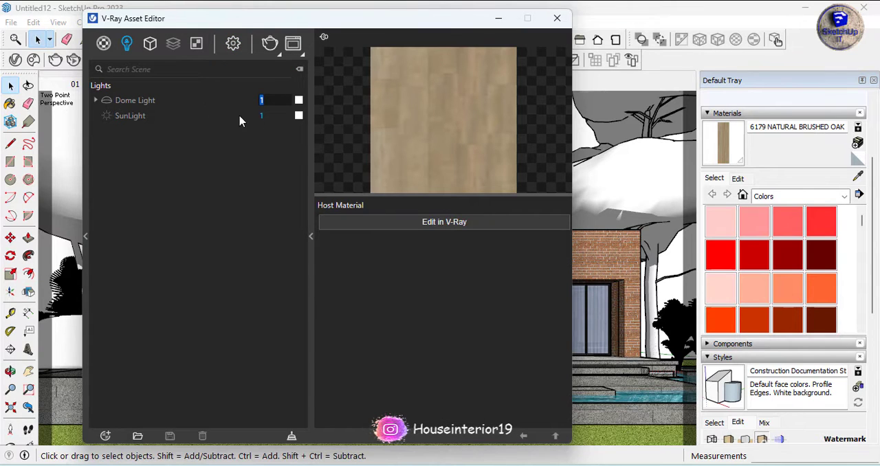
pyautogui.moveTo(266, 101); pyautogui.dragTo(255, 87)
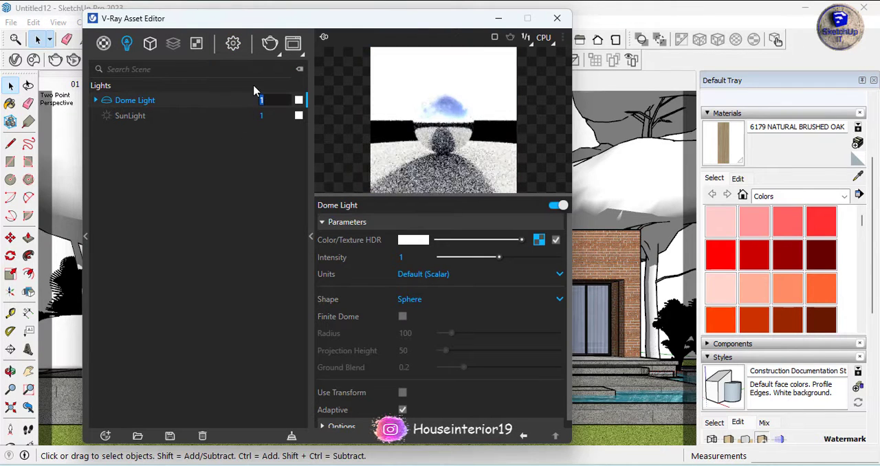
pyautogui.write('2')
pyautogui.press('Return')
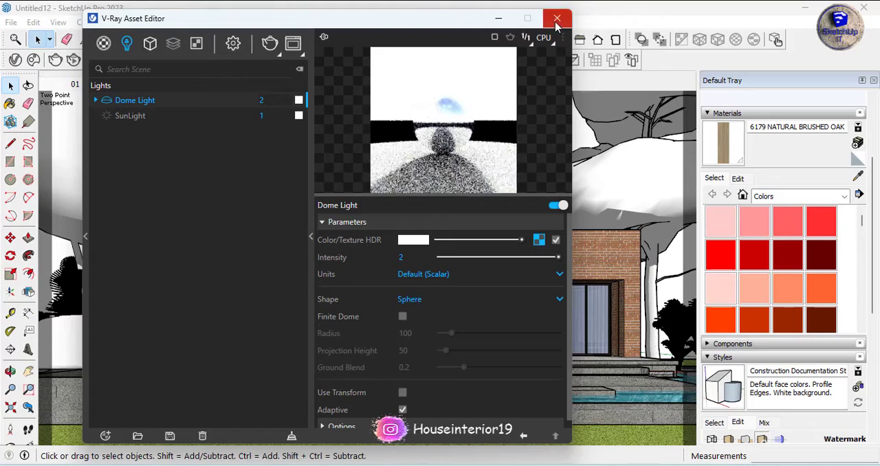
pyautogui.click(498, 18)
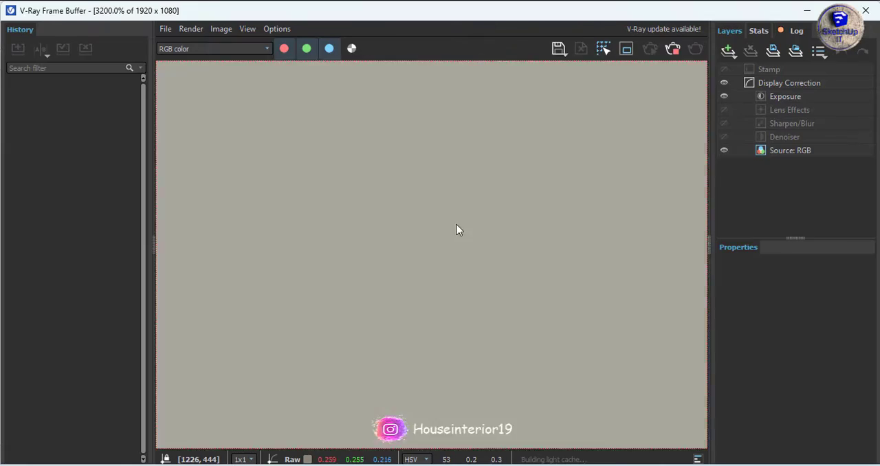
# Examine the dome-lit render as a whole and close up around the slatted screen and upper-floor windows
pyautogui.scroll(-1, 457, 229)
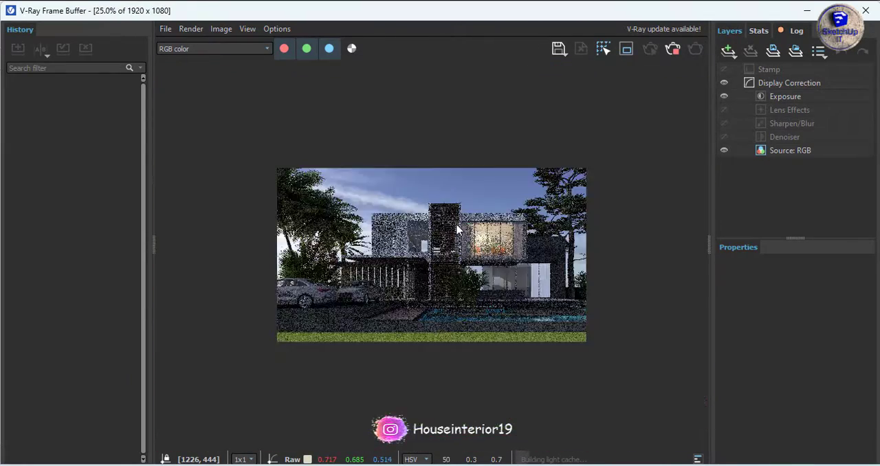
pyautogui.scroll(2, 457, 229)
pyautogui.scroll(-1, 457, 229)
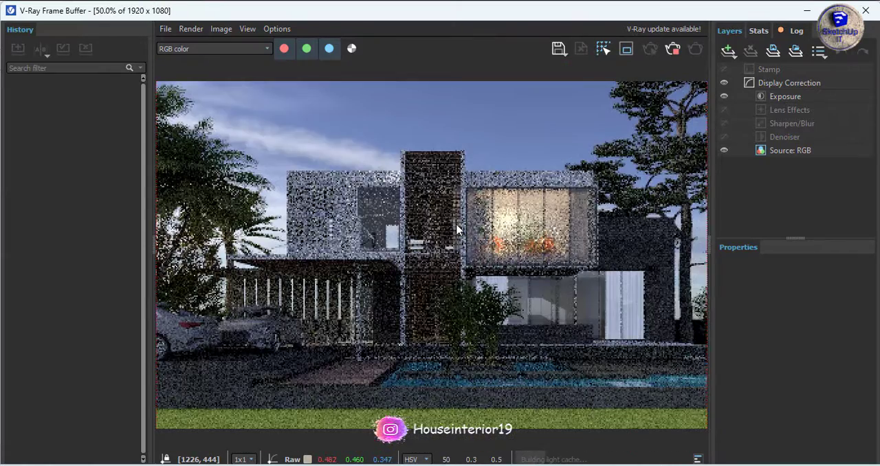
pyautogui.scroll(4, 457, 229)
pyautogui.scroll(-4, 456, 230)
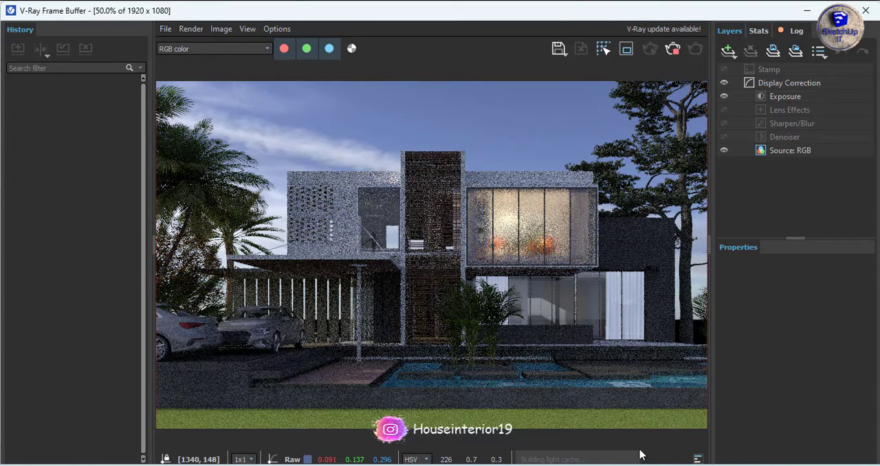
pyautogui.scroll(1, 557, 363)
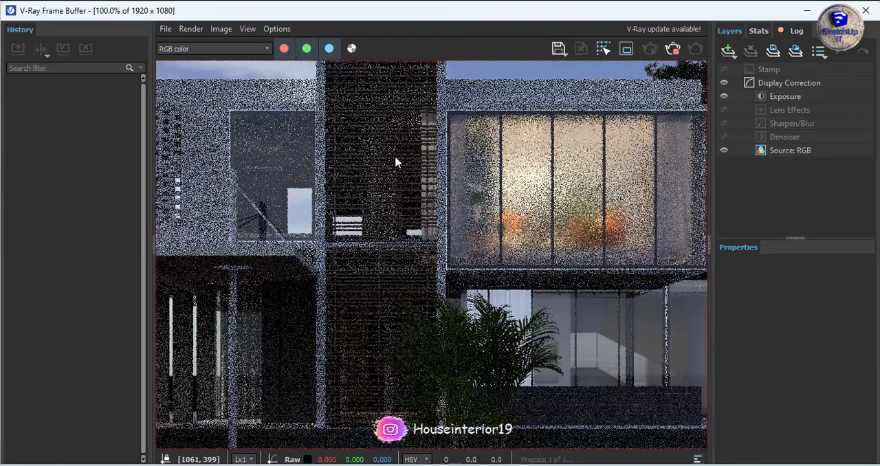
pyautogui.scroll(8, 419, 174)
pyautogui.scroll(-9, 422, 174)
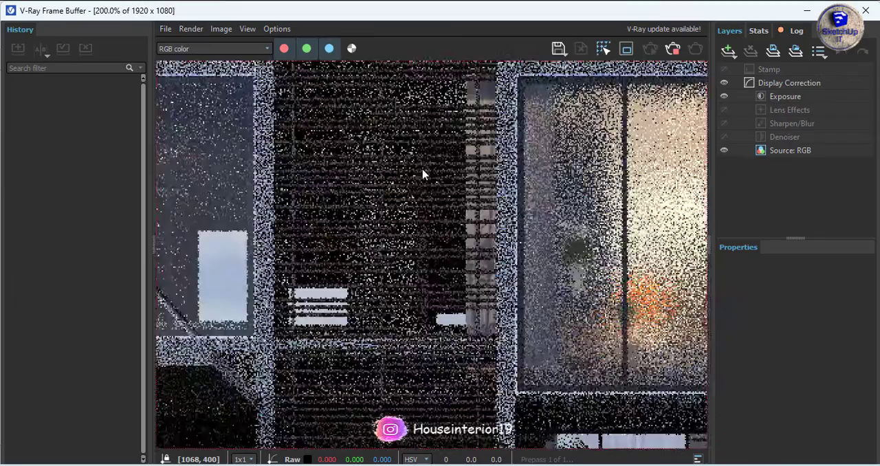
pyautogui.scroll(1, 447, 210)
pyautogui.scroll(10, 450, 224)
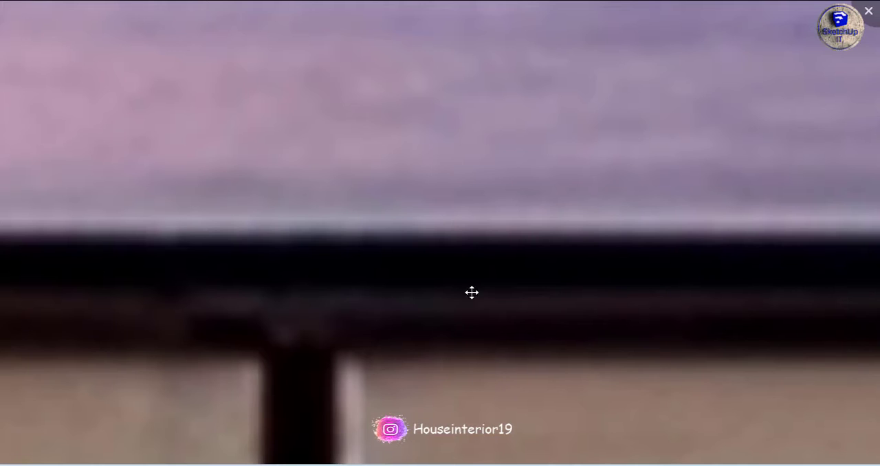
pyautogui.scroll(-3, 534, 212)
# Switch to the Picasa photo viewer and study the dusk reference image's facade, windows and exterior lighting
pyautogui.moveTo(479, 376); pyautogui.dragTo(498, 139)
pyautogui.moveTo(471, 324); pyautogui.dragTo(451, 210)
pyautogui.scroll(-10, 451, 209)
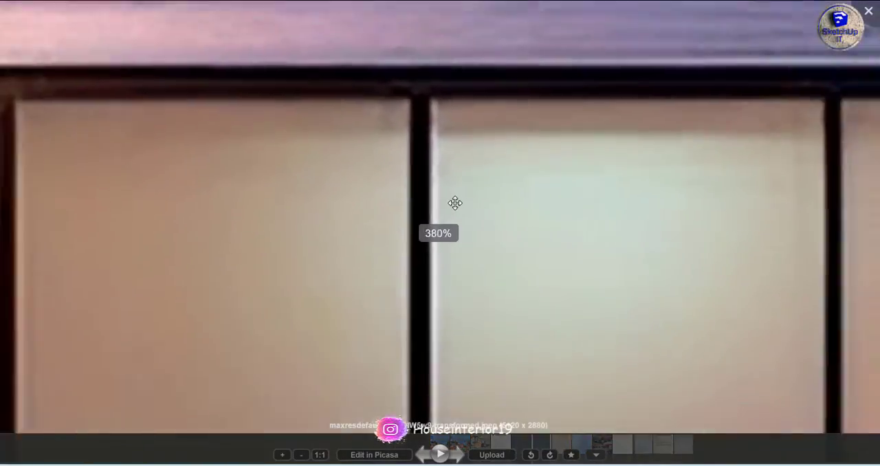
pyautogui.scroll(-5, 474, 208)
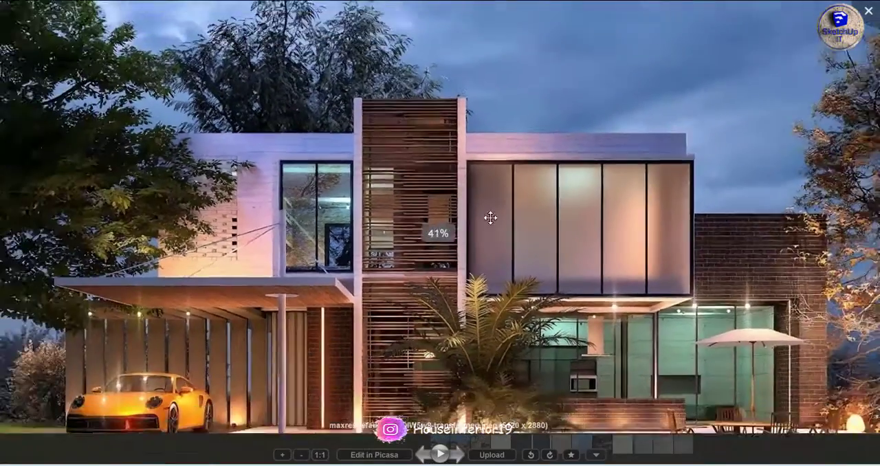
pyautogui.scroll(-1, 490, 218)
pyautogui.moveTo(367, 277); pyautogui.dragTo(433, 240)
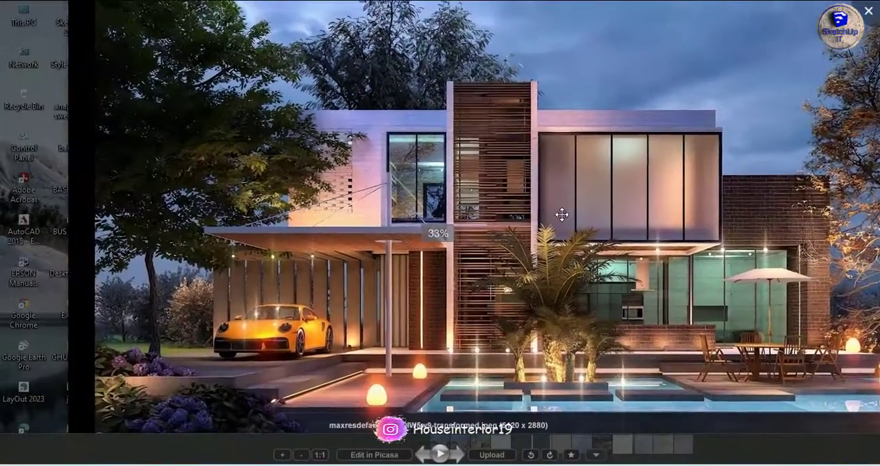
pyautogui.scroll(2, 568, 216)
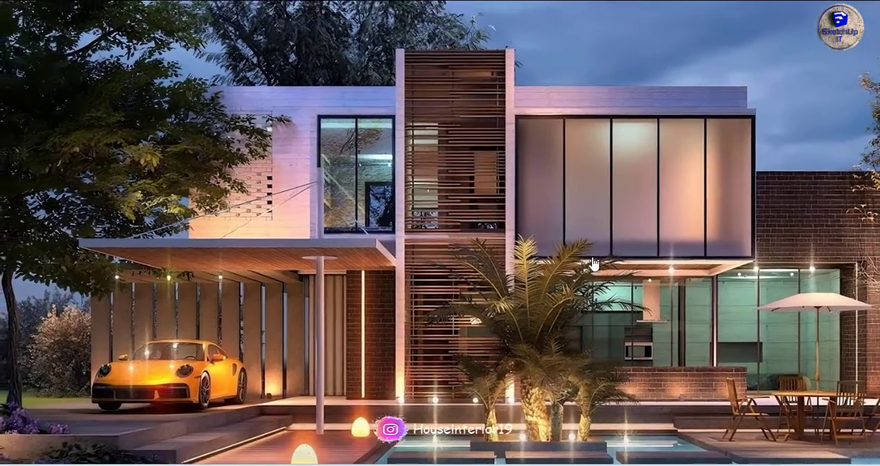